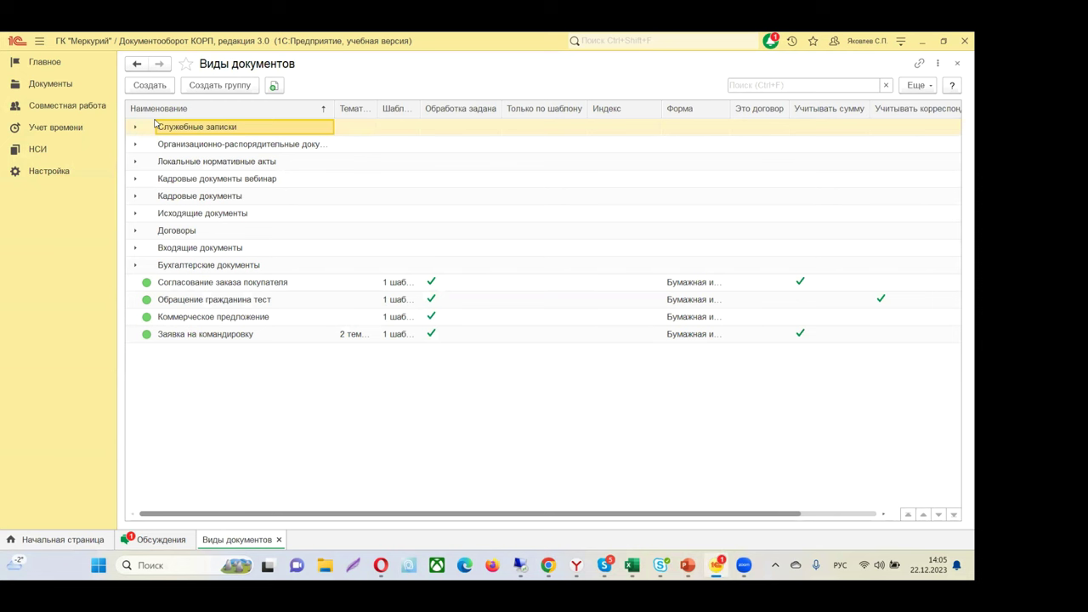
Step: Open the processing settings of the document kind "Коммерческое предложение" and display the list of all actions available for selection
{"action": "double_click", "coordinate": [169, 316]}
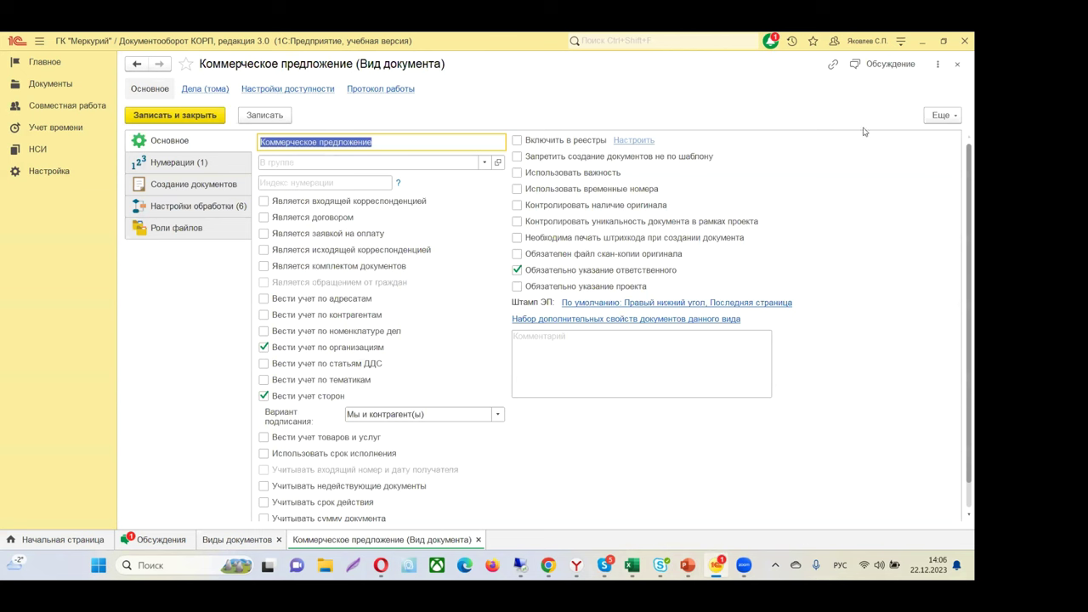
{"action": "left_click", "coordinate": [158, 212]}
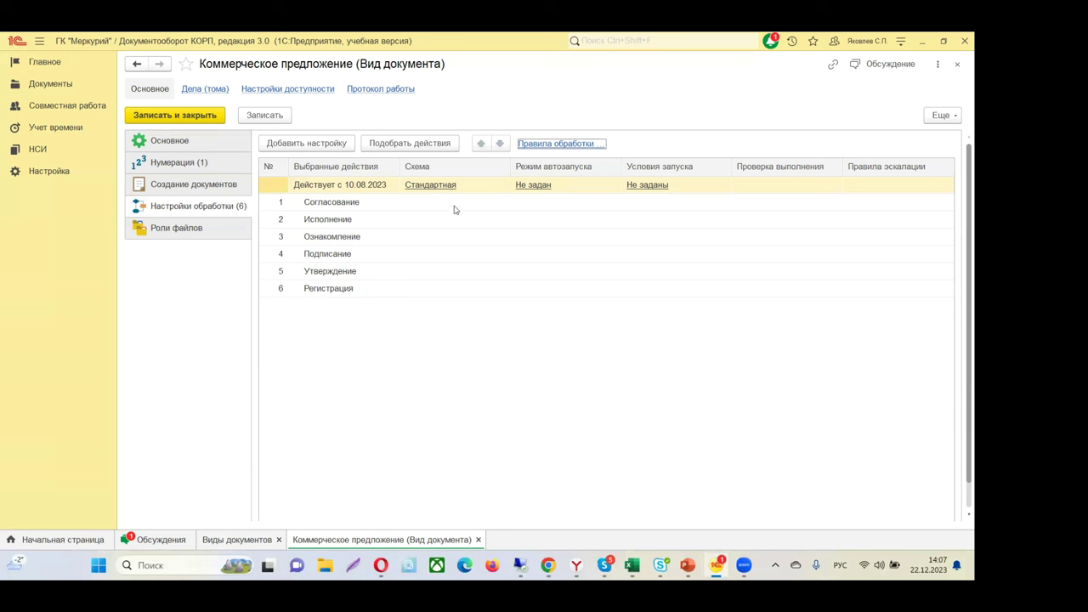
{"action": "left_click", "coordinate": [410, 145]}
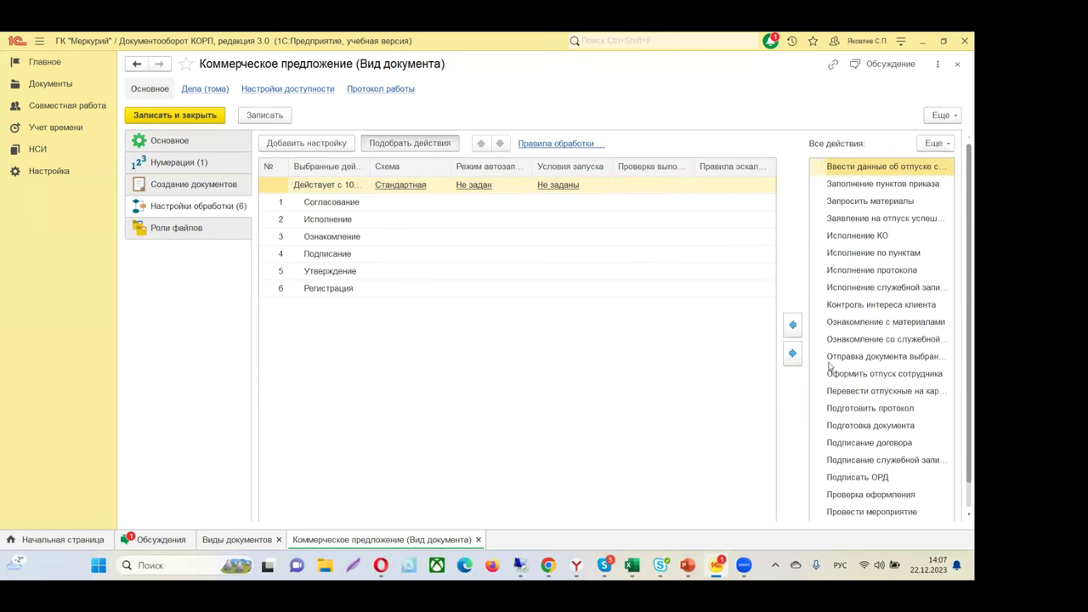
{"action": "left_click", "coordinate": [924, 145]}
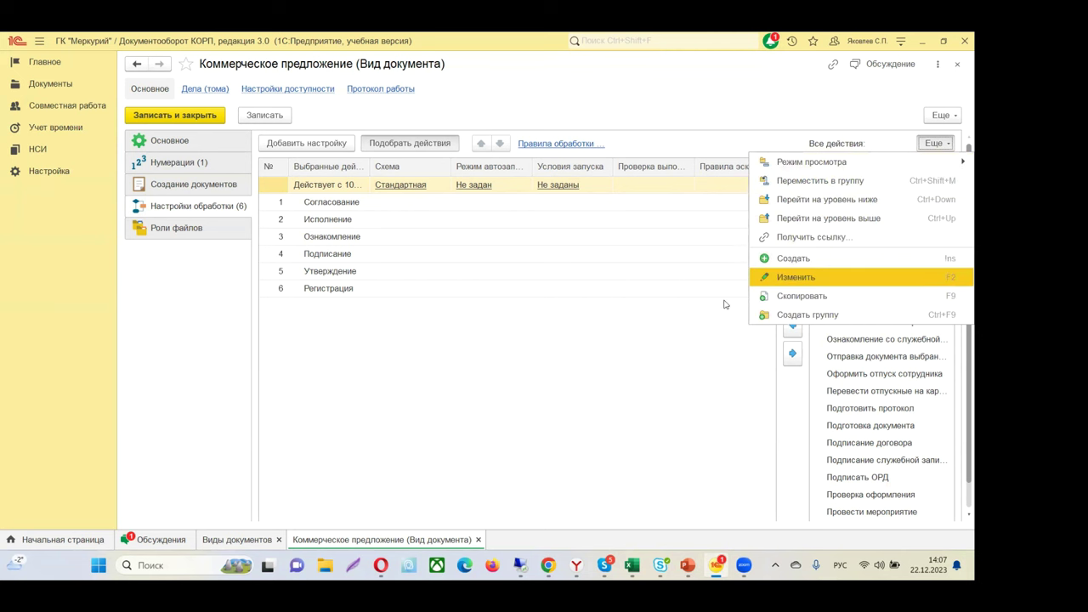
{"action": "scroll", "coordinate": [689, 344], "scroll_direction": "down", "scroll_amount": 1}
{"action": "scroll", "coordinate": [381, 167], "scroll_direction": "up", "scroll_amount": 1}
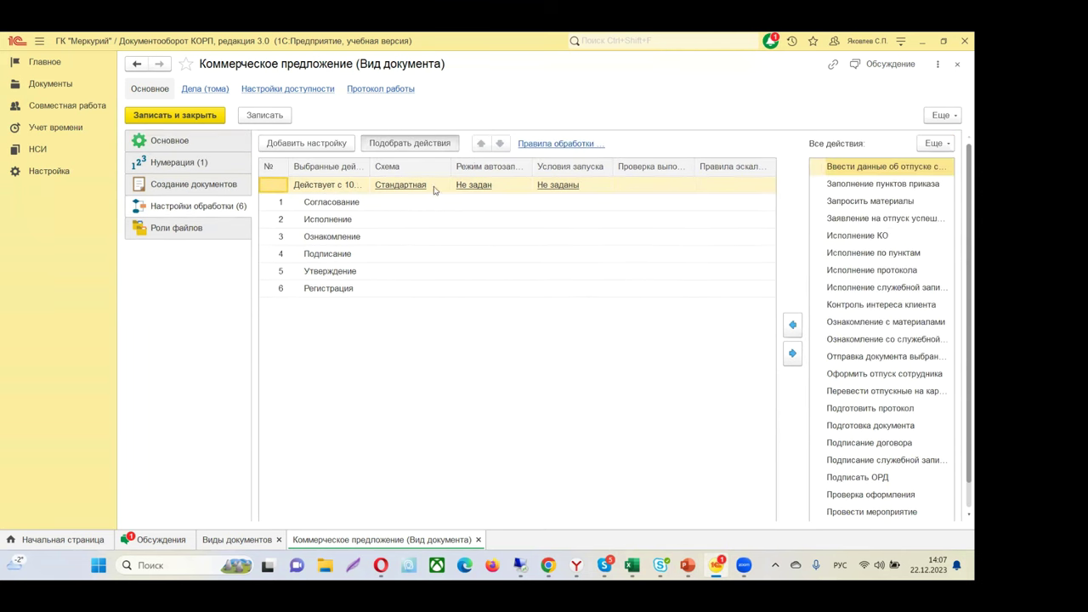
Step: Open the processing rules for "Коммерческое предложение" and view the settings of the "Исполнение" action, closing them without changes
{"action": "left_click", "coordinate": [539, 149]}
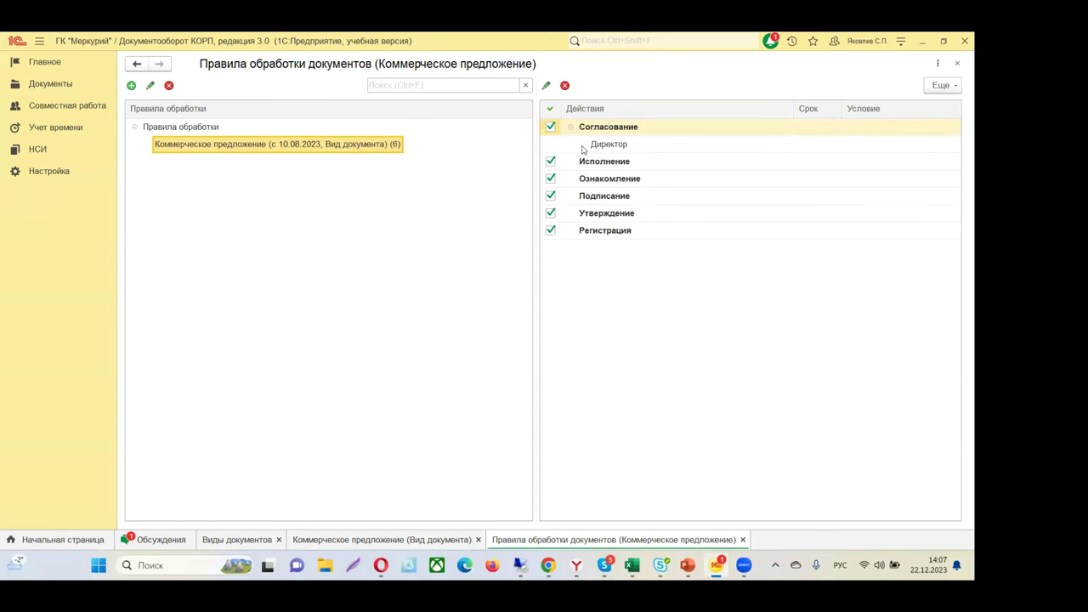
{"action": "double_click", "coordinate": [589, 163]}
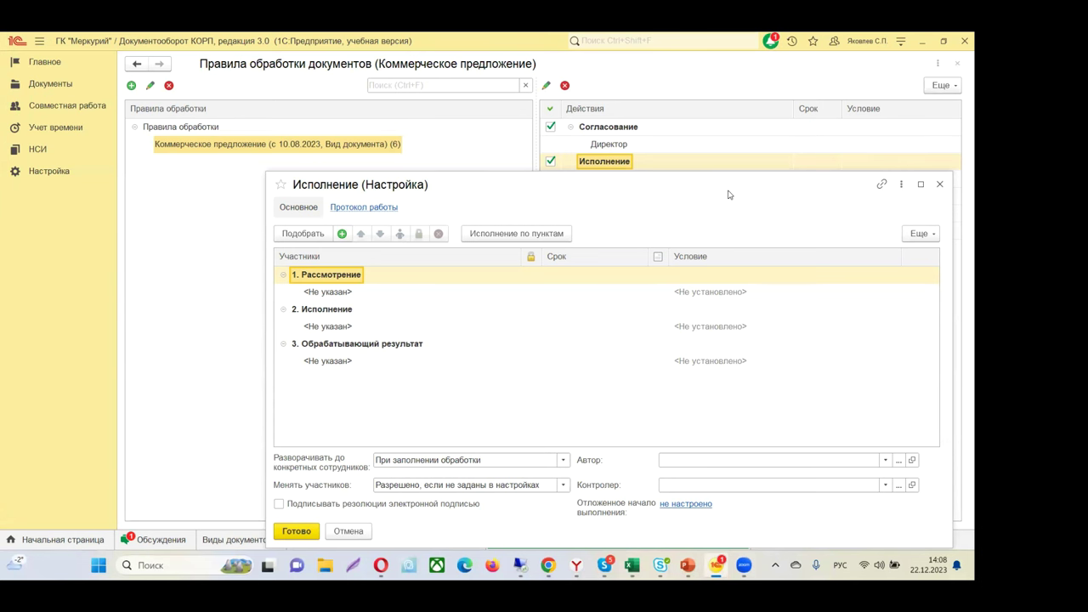
{"action": "left_click_drag", "start_coordinate": [729, 194], "coordinate": [685, 162]}
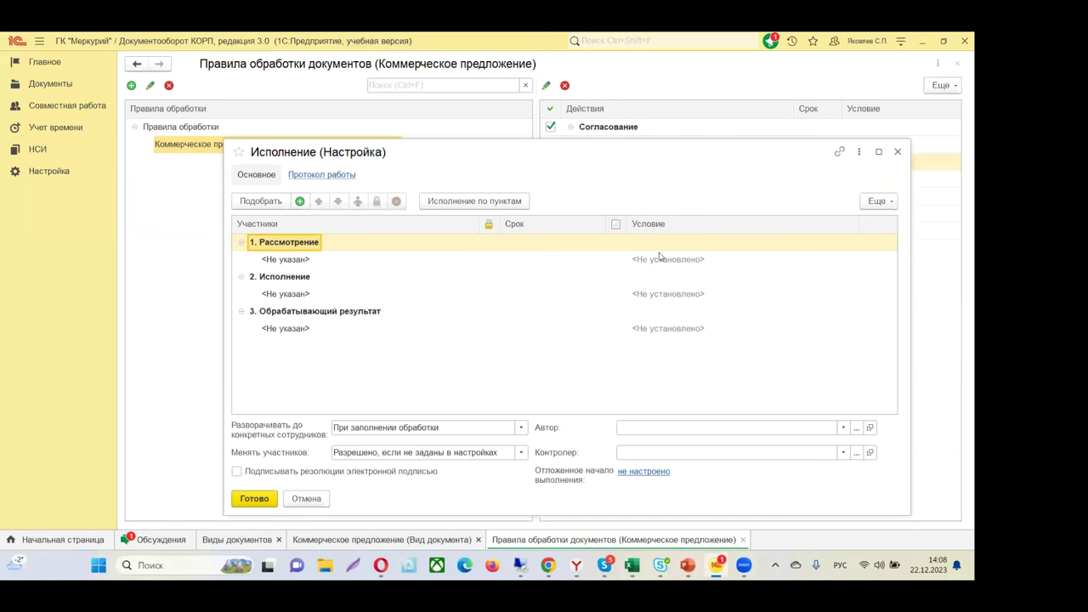
{"action": "left_click", "coordinate": [897, 153]}
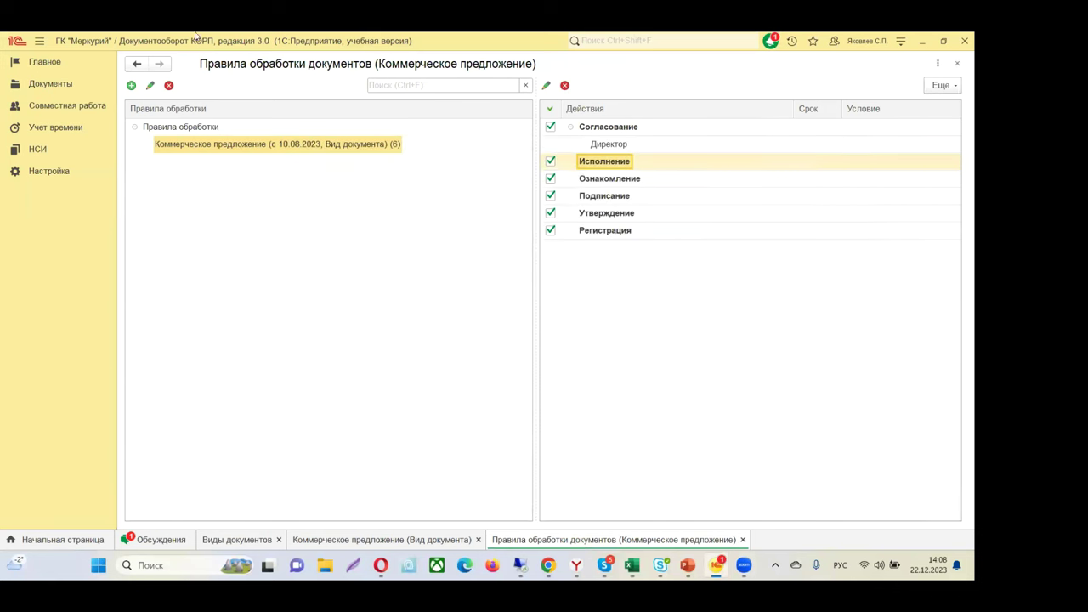
Step: Open the document "Доп. соглашение к договору реконструкции склада" from the documents list
{"action": "left_click", "coordinate": [59, 84]}
{"action": "left_click", "coordinate": [164, 124]}
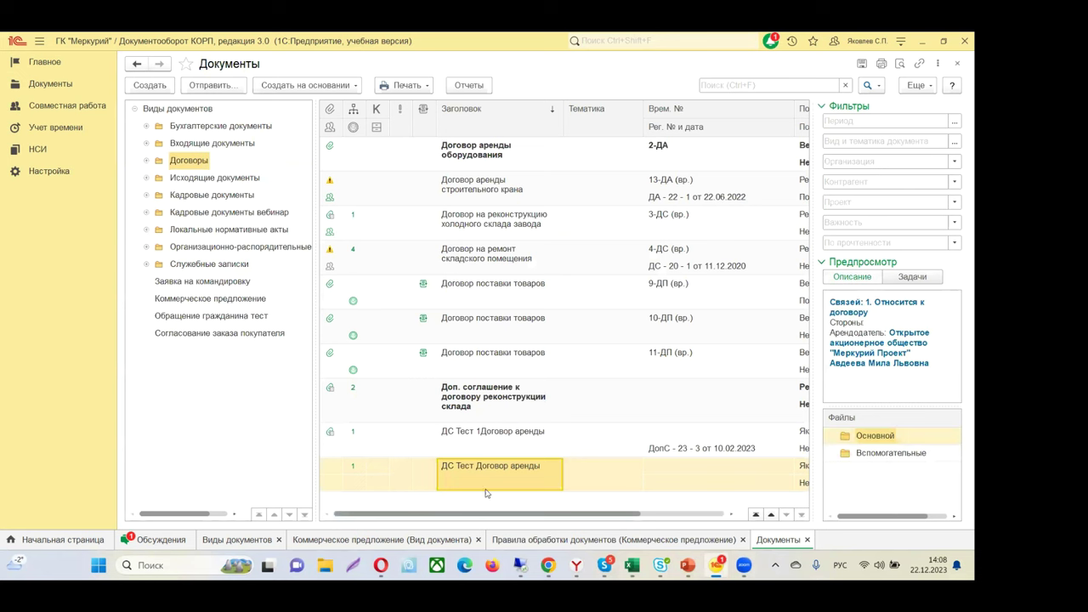
{"action": "left_click", "coordinate": [469, 403]}
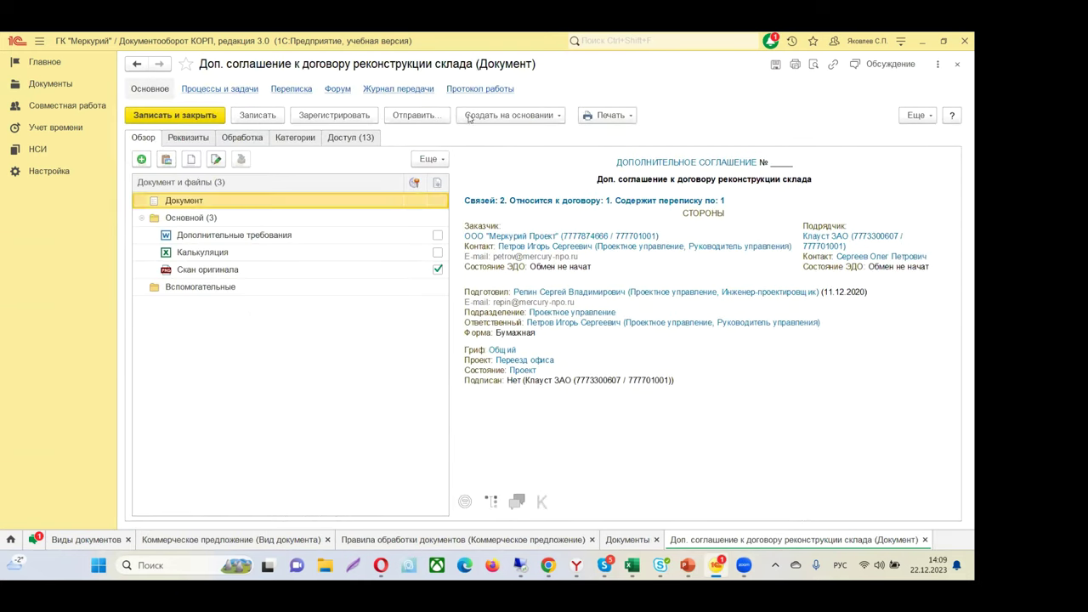
Step: Compare the supplementary agreement's sending options "По почте", "Поручение" and "Задачу (на ознакомление)", and leave without sending
{"action": "left_click", "coordinate": [445, 117]}
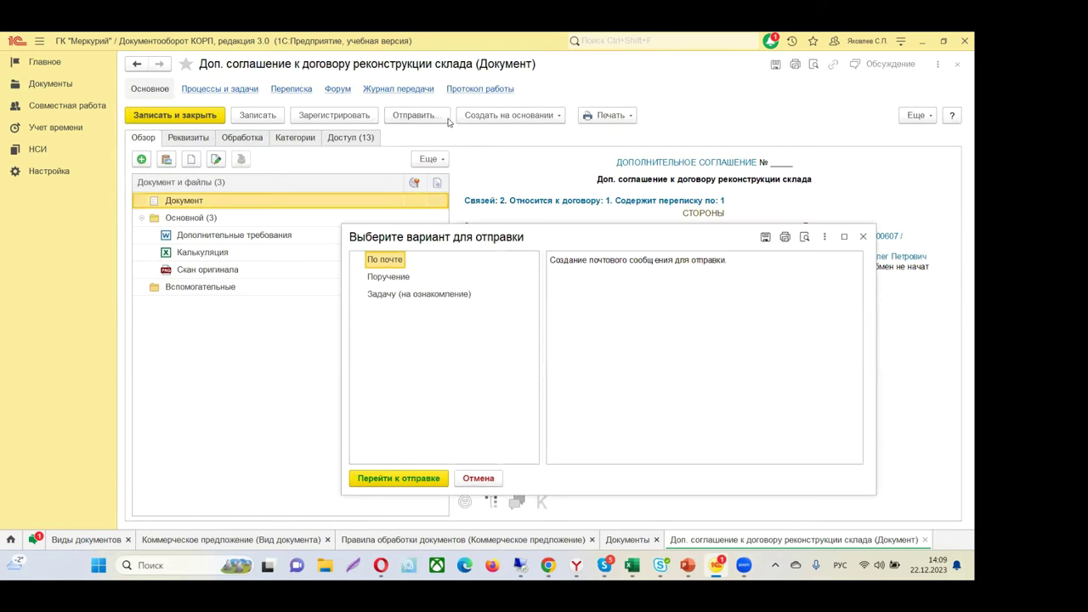
{"action": "left_click", "coordinate": [374, 277]}
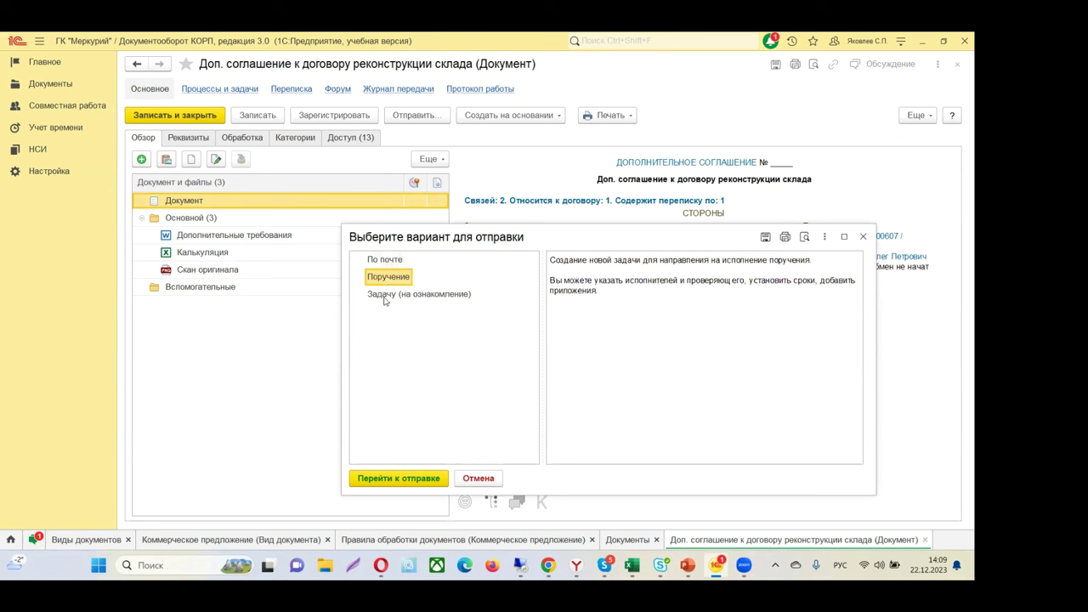
{"action": "left_click", "coordinate": [386, 298]}
{"action": "left_click", "coordinate": [383, 281]}
{"action": "left_click", "coordinate": [383, 267]}
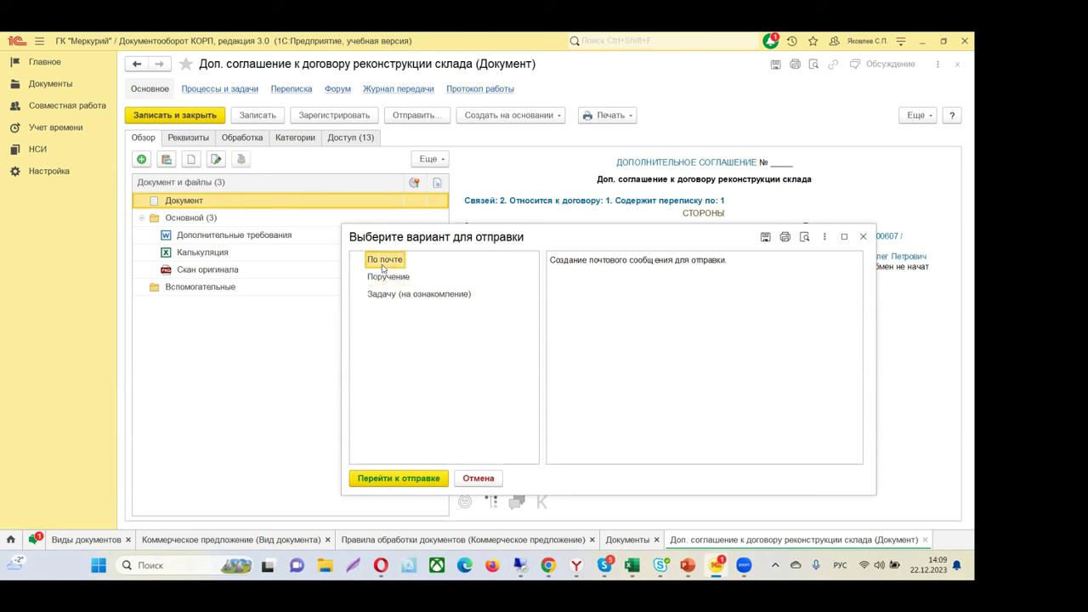
{"action": "left_click", "coordinate": [383, 279]}
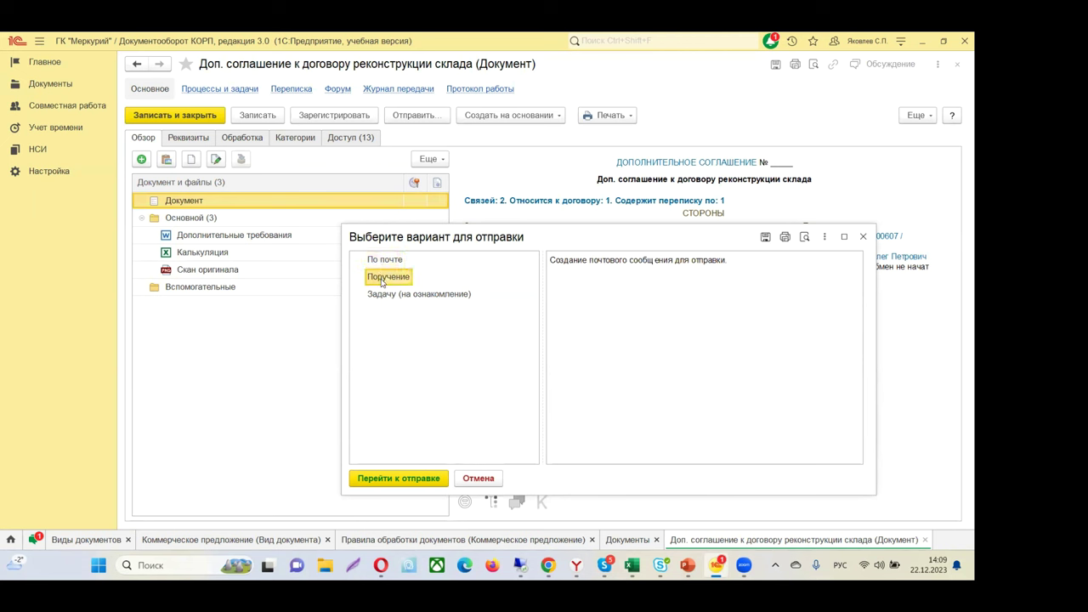
{"action": "left_click", "coordinate": [381, 294]}
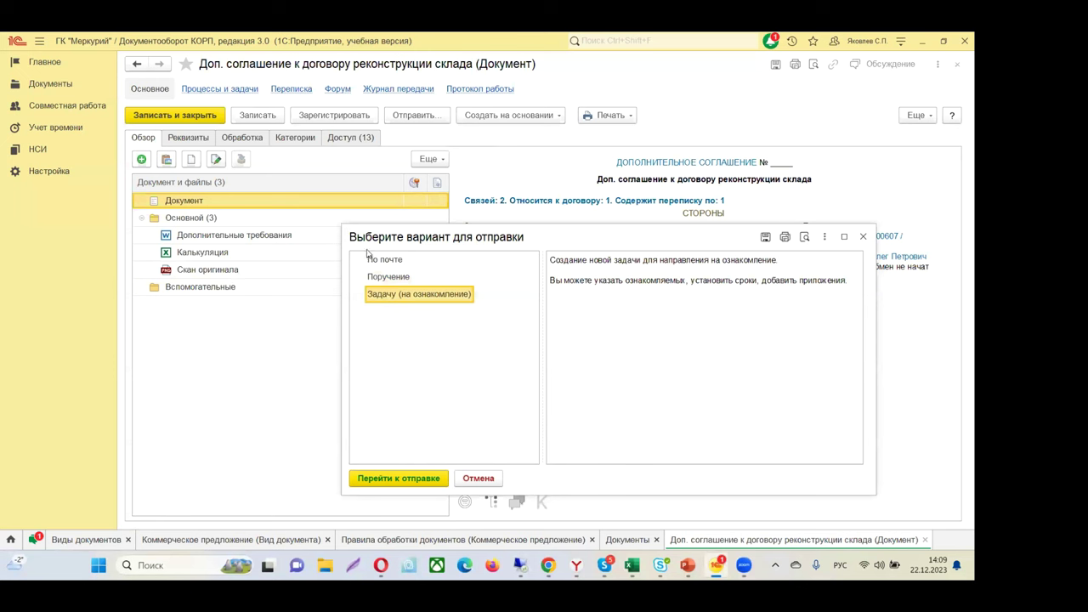
{"action": "left_click", "coordinate": [863, 236]}
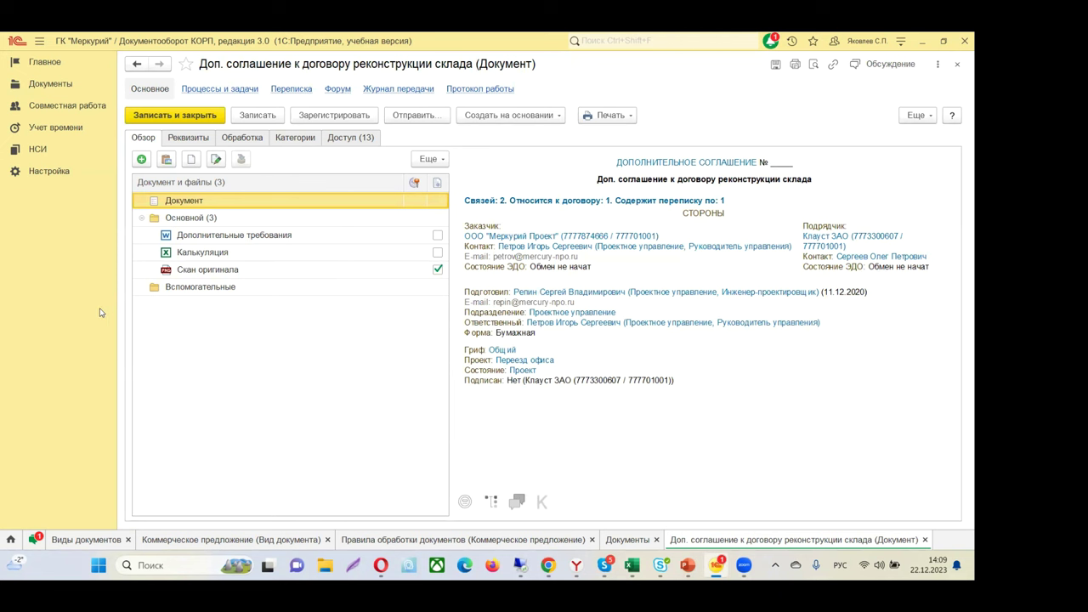
Step: Return to the "Коммерческое предложение" document kind and save it, keeping its form open
{"action": "left_click", "coordinate": [409, 539]}
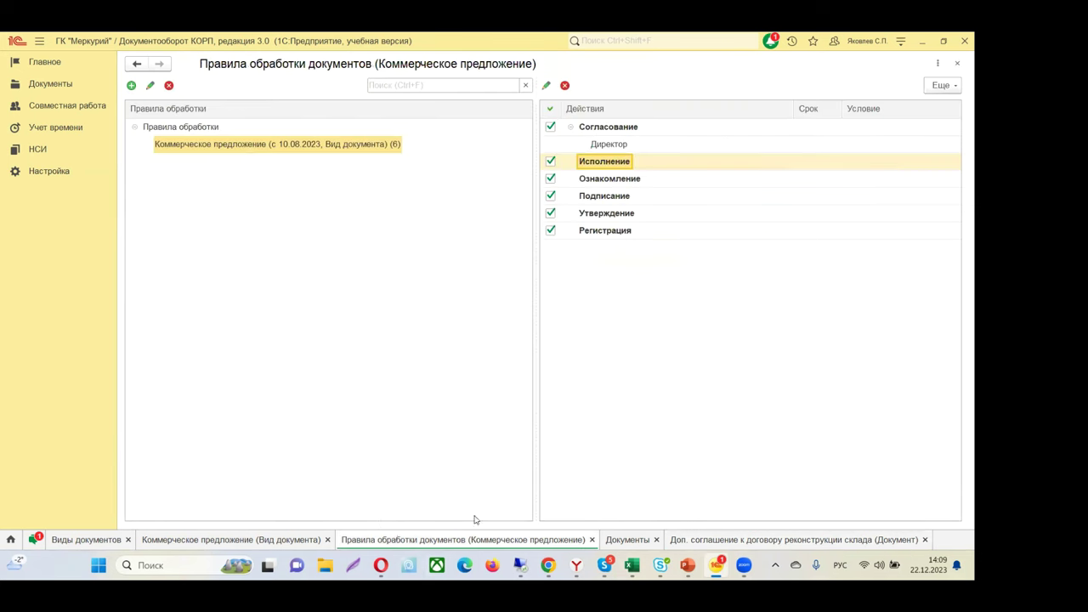
{"action": "left_click", "coordinate": [208, 541]}
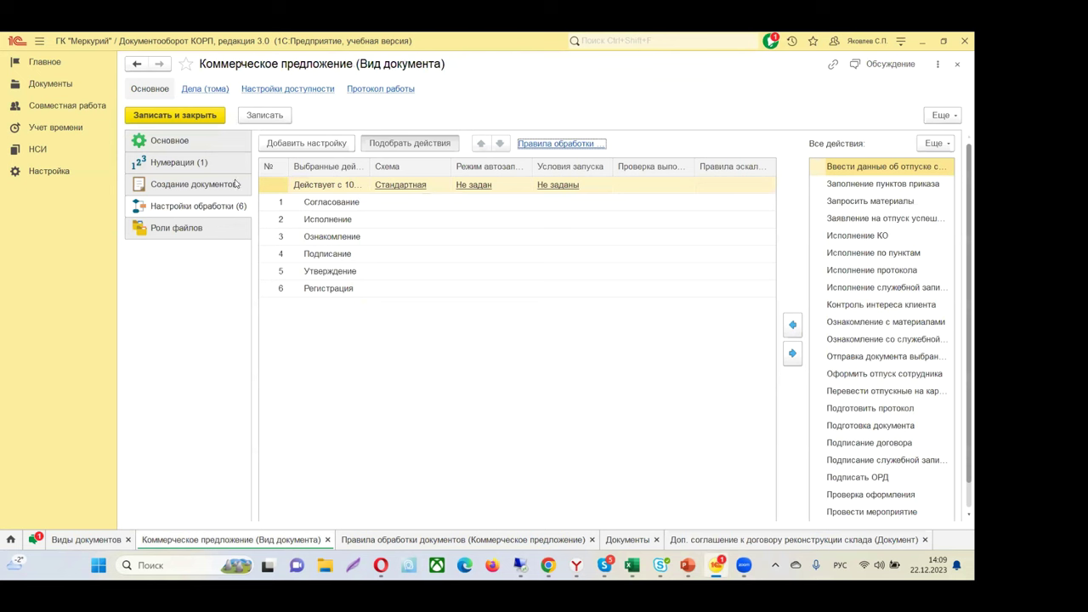
{"action": "left_click", "coordinate": [263, 114]}
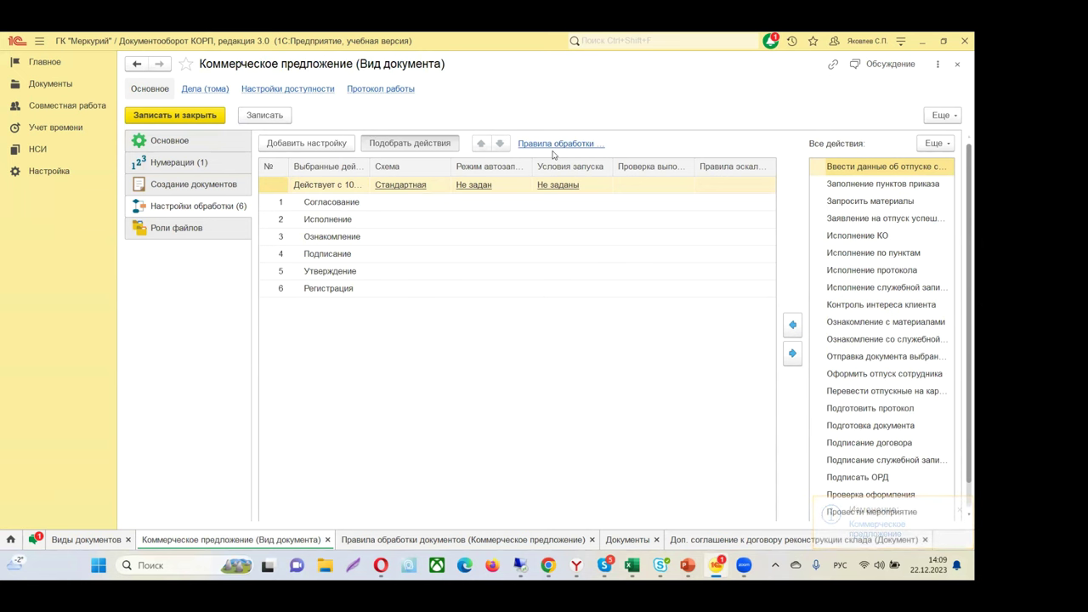
Step: View the "Согласование" action settings in the processing rules, and close both the settings and the rules
{"action": "left_click", "coordinate": [470, 539]}
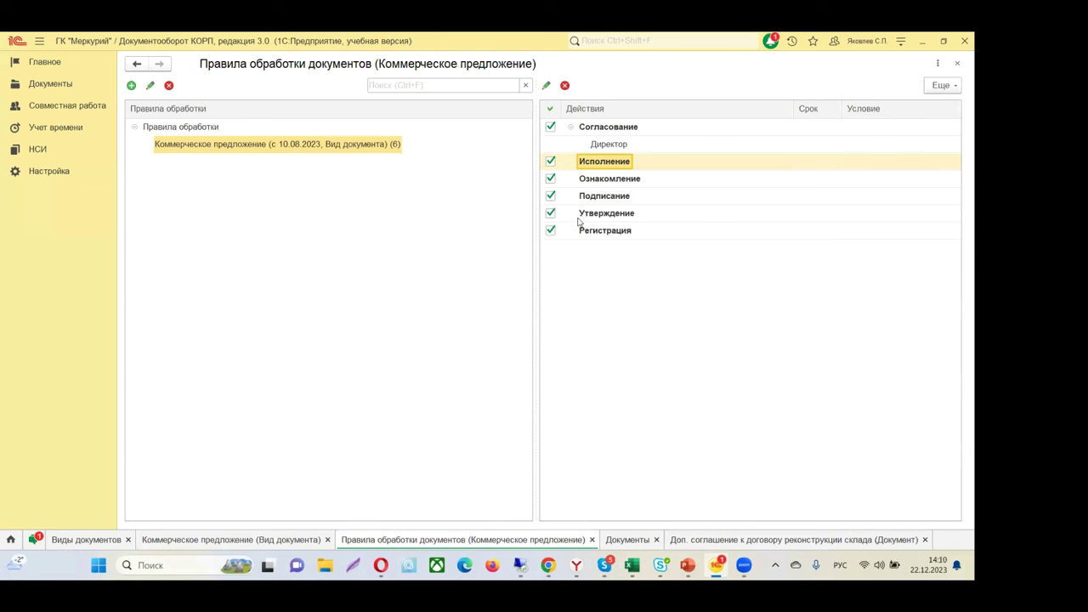
{"action": "left_click", "coordinate": [606, 127]}
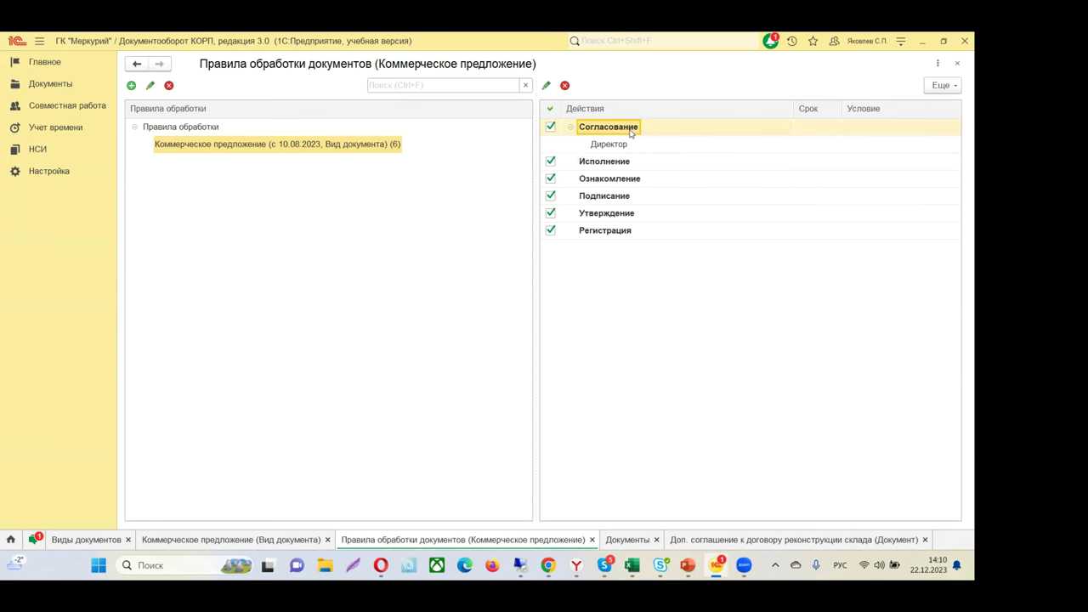
{"action": "double_click", "coordinate": [616, 127]}
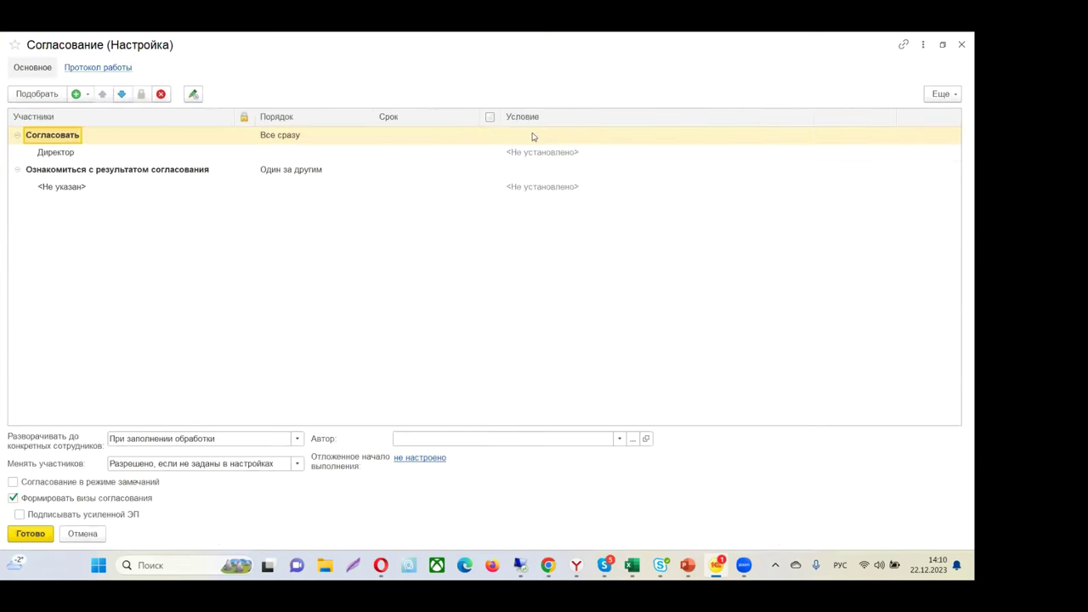
{"action": "left_click", "coordinate": [961, 45]}
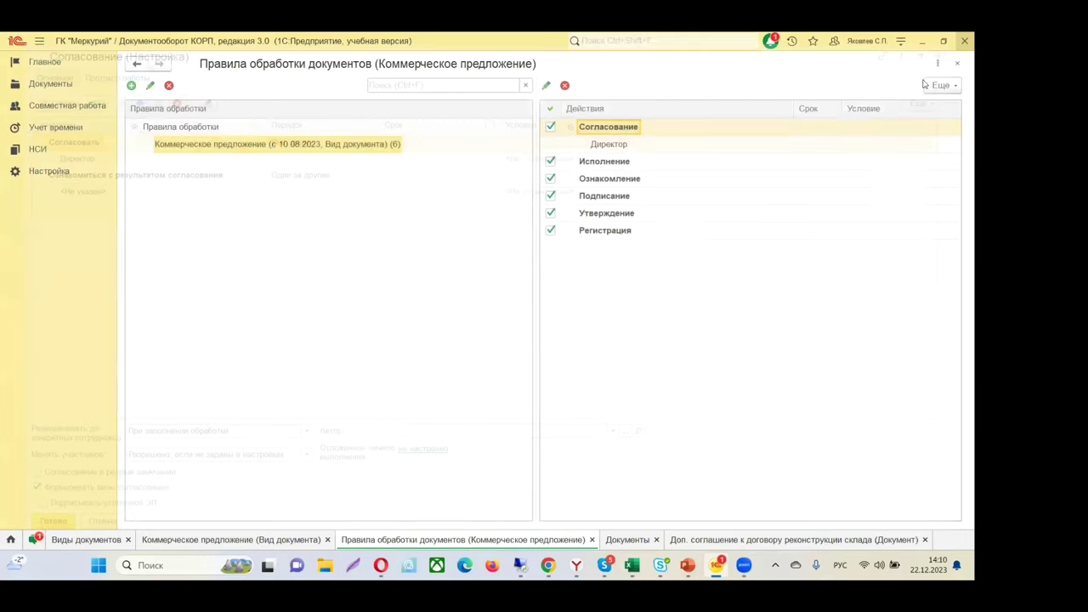
{"action": "left_click", "coordinate": [957, 64]}
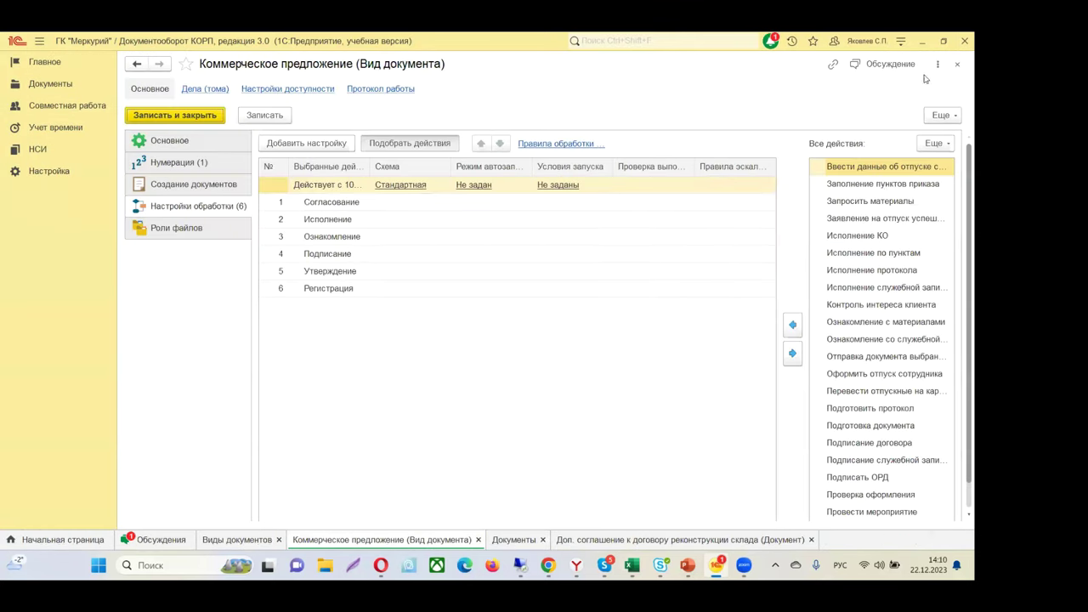
Step: Open the "Стандартная" processing scheme of "Коммерческое предложение" and switch it to editing
{"action": "left_click", "coordinate": [398, 186]}
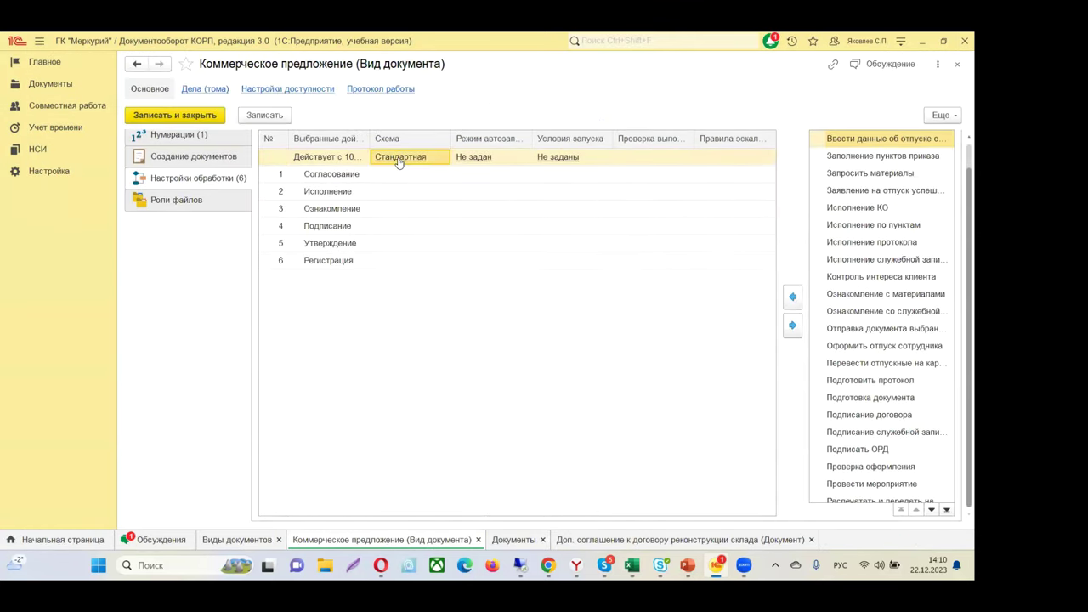
{"action": "left_click", "coordinate": [398, 160]}
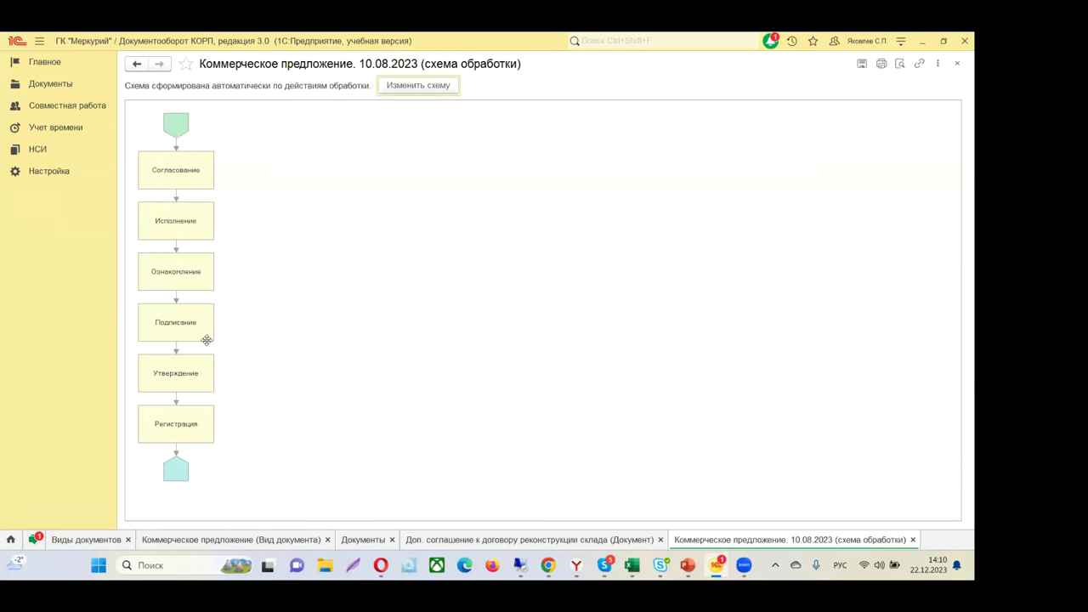
{"action": "left_click", "coordinate": [426, 84]}
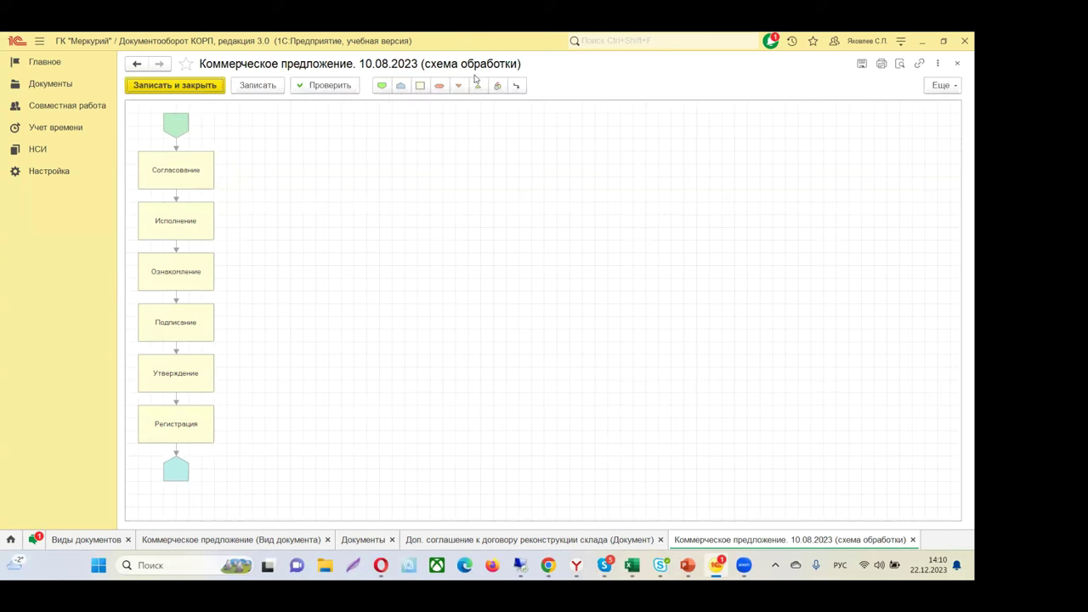
Step: Assign the "Согласование" action to the first block of the processing scheme and recheck the block's action choice
{"action": "double_click", "coordinate": [184, 170]}
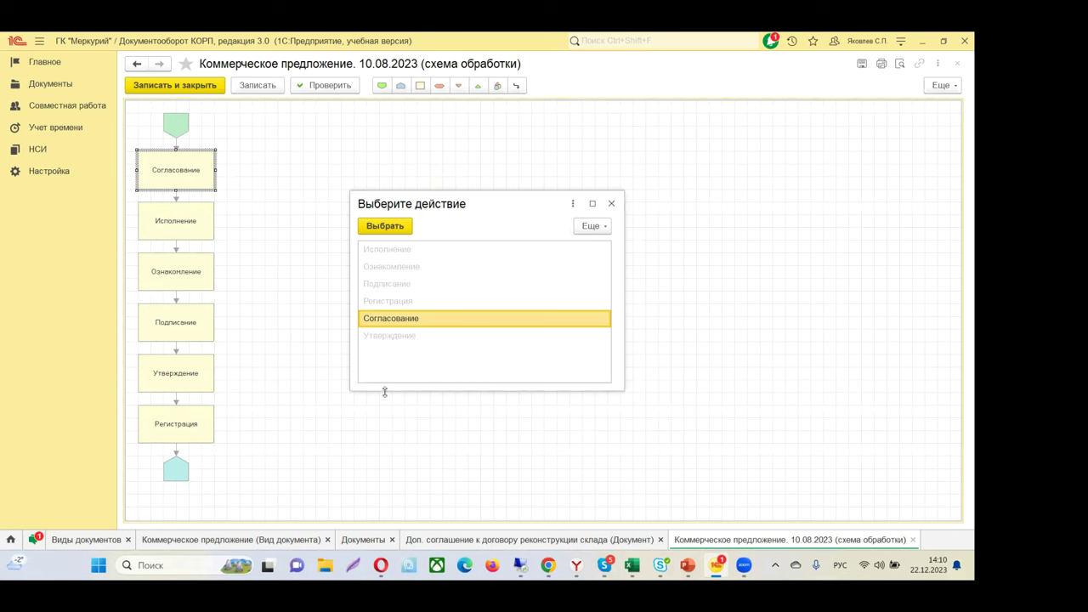
{"action": "double_click", "coordinate": [399, 322]}
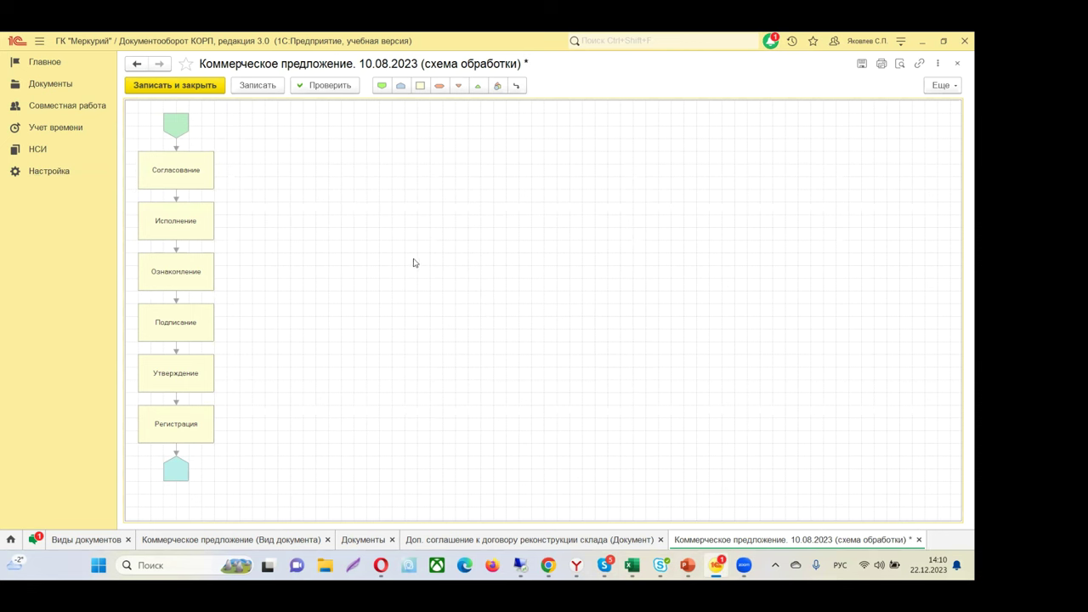
{"action": "left_click", "coordinate": [188, 173]}
{"action": "double_click", "coordinate": [188, 174]}
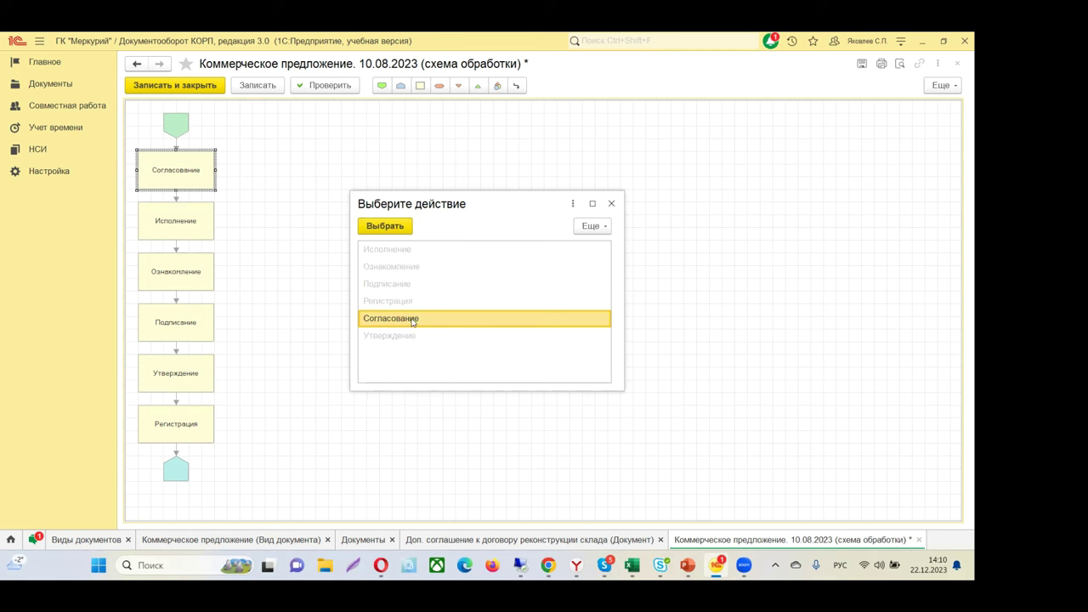
{"action": "left_click", "coordinate": [611, 204]}
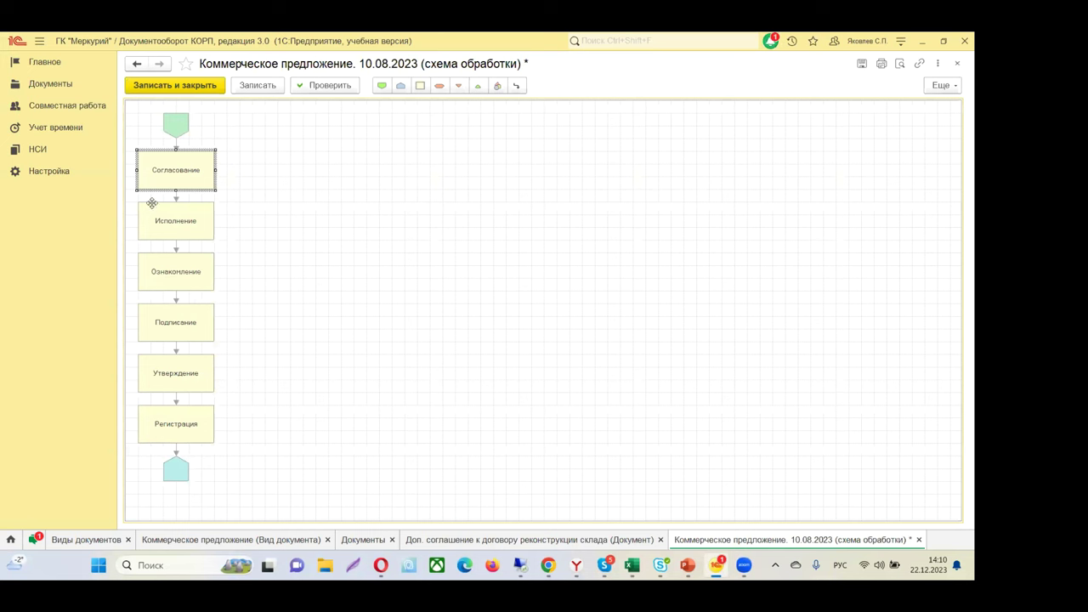
Step: Examine the order of the scheme blocks from "Согласование" through "Регистрация", and close the scheme without saving changes
{"action": "left_click", "coordinate": [178, 211]}
{"action": "left_click", "coordinate": [179, 283]}
{"action": "left_click", "coordinate": [172, 311]}
{"action": "left_click", "coordinate": [181, 380]}
{"action": "left_click", "coordinate": [175, 414]}
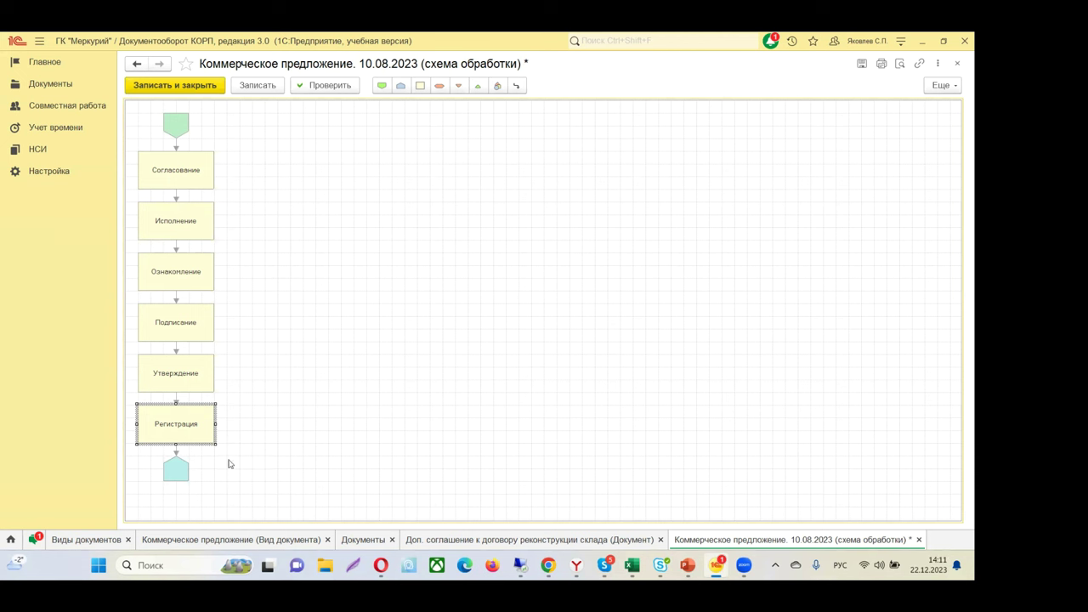
{"action": "left_click", "coordinate": [194, 179]}
{"action": "left_click", "coordinate": [183, 219]}
{"action": "left_click", "coordinate": [170, 272]}
{"action": "left_click", "coordinate": [171, 320]}
{"action": "left_click", "coordinate": [157, 376]}
{"action": "left_click", "coordinate": [163, 415]}
{"action": "left_click", "coordinate": [957, 63]}
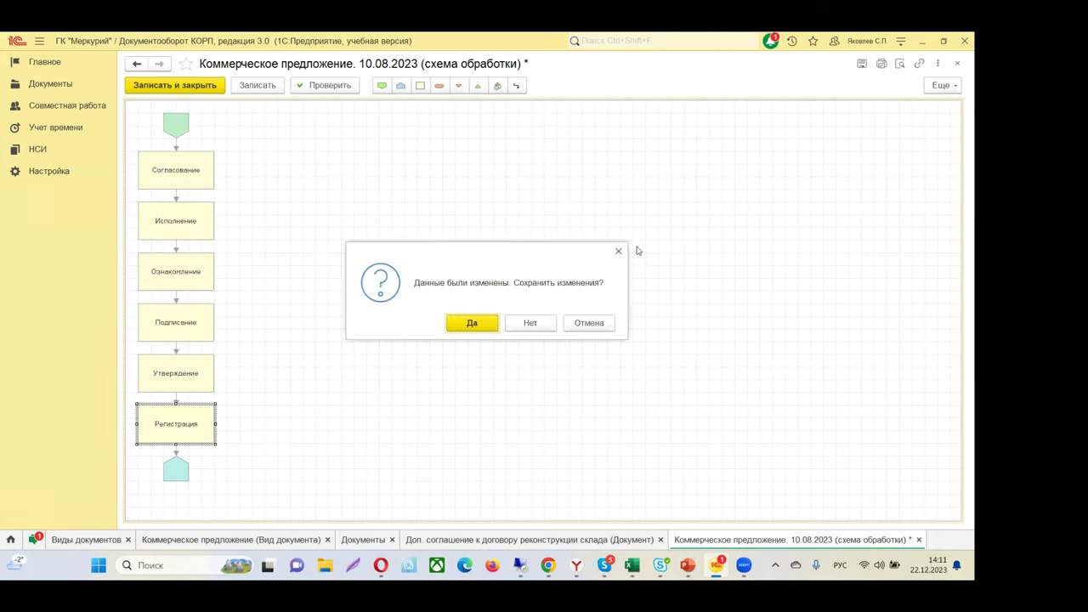
{"action": "left_click", "coordinate": [523, 326]}
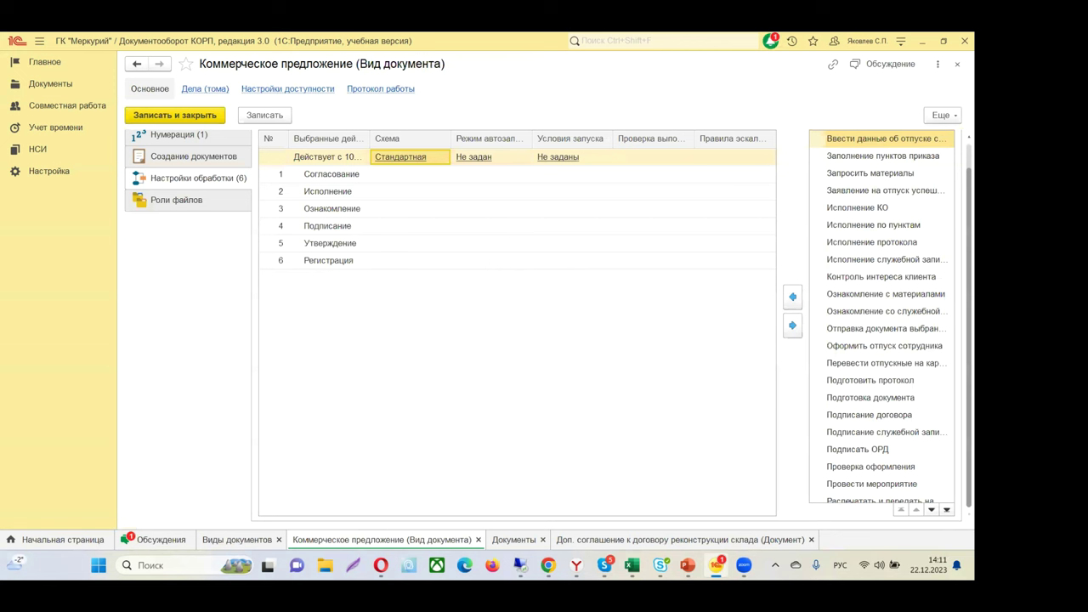
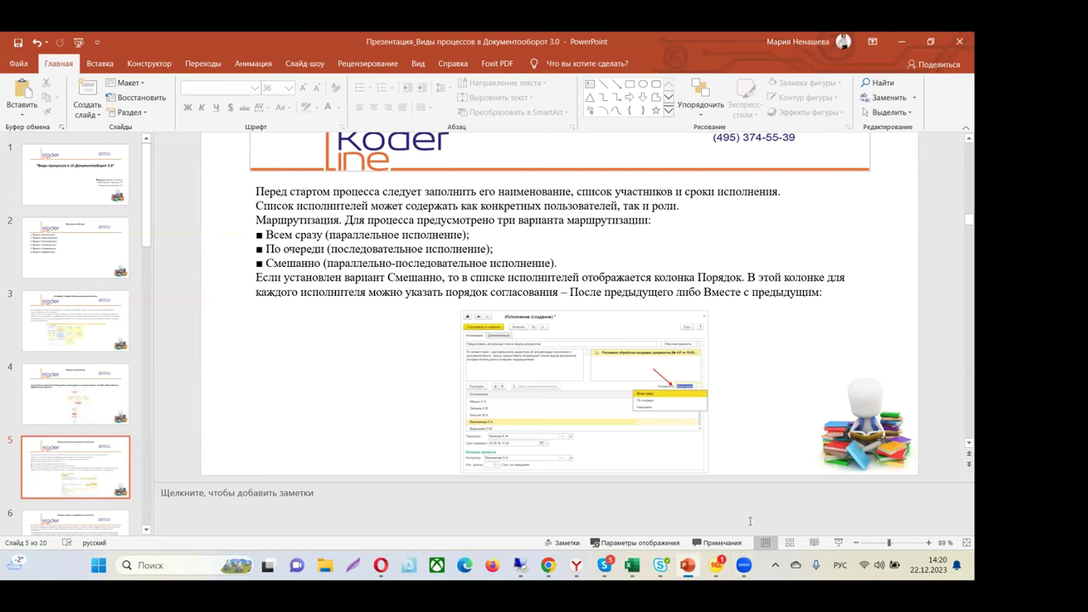
Step: Switch to 1С:Документооборот and open the "Исполнение" action settings in the processing rules of "Коммерческое предложение"
{"action": "left_click", "coordinate": [726, 561]}
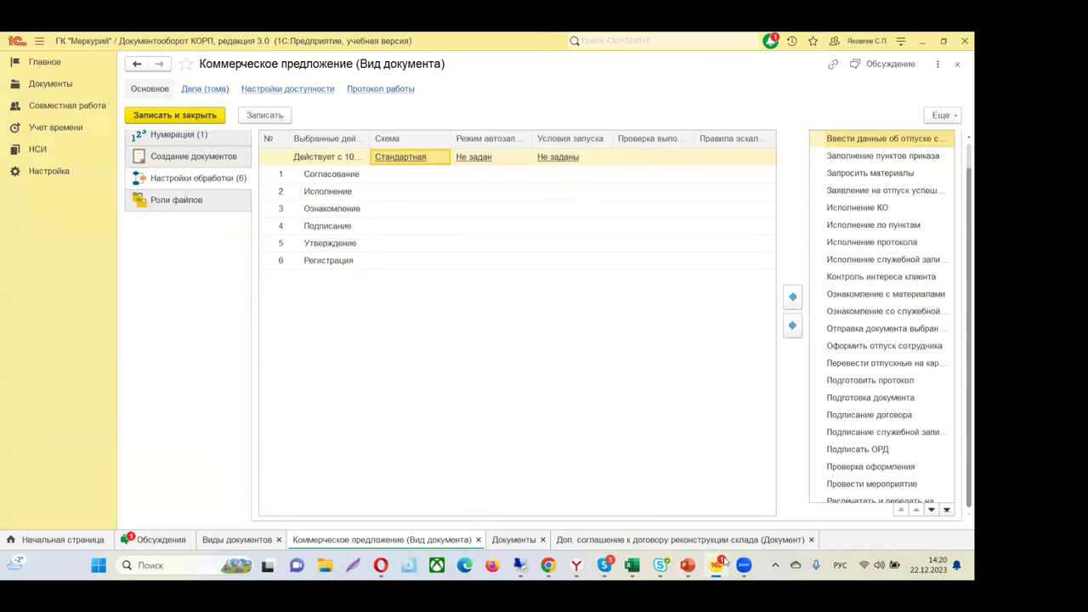
{"action": "left_click", "coordinate": [339, 194]}
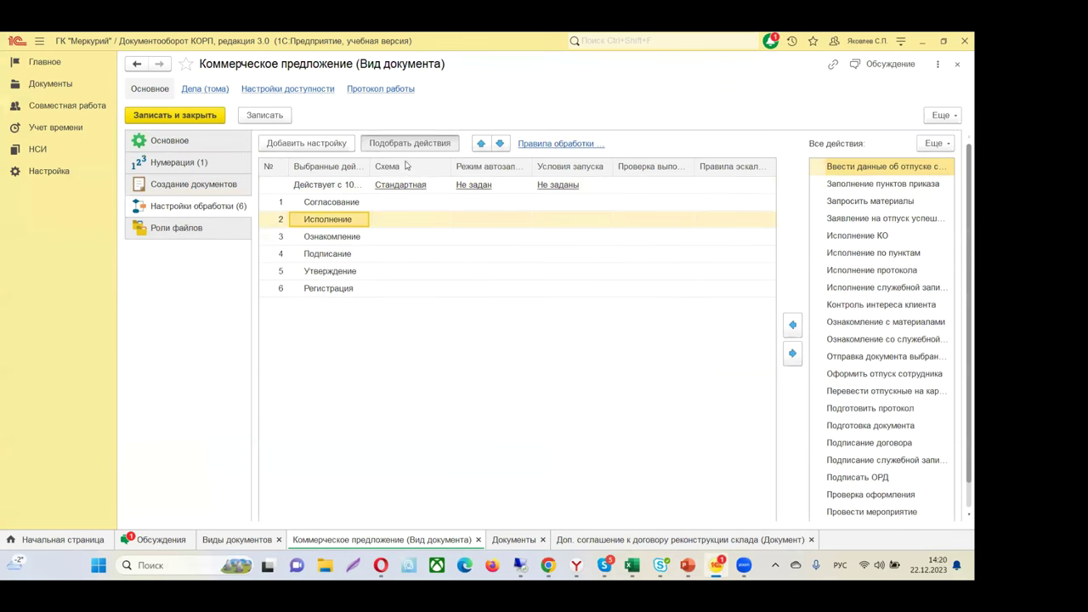
{"action": "left_click", "coordinate": [553, 146]}
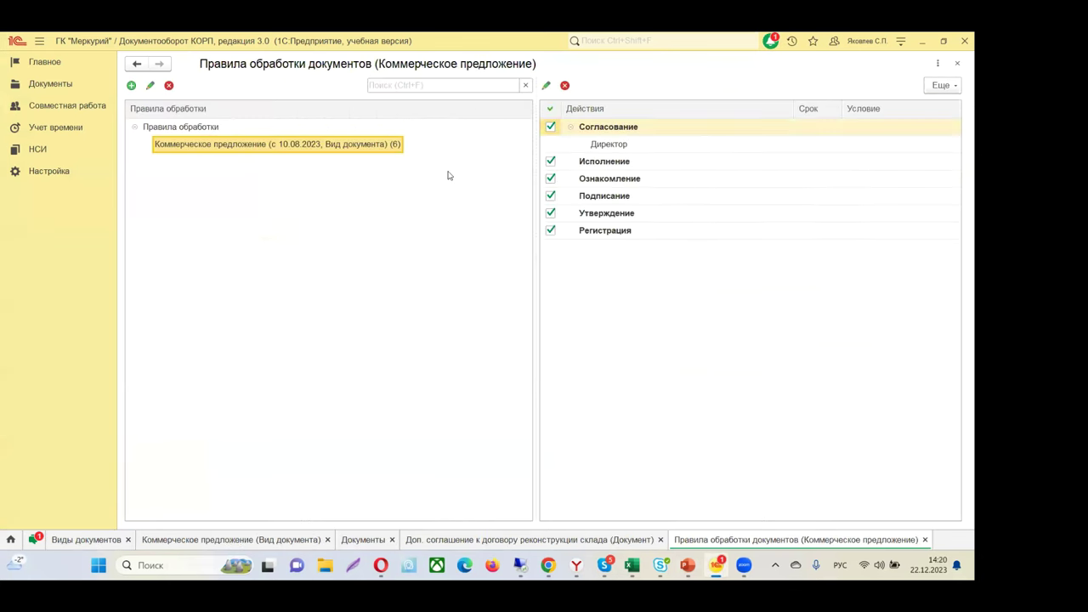
{"action": "double_click", "coordinate": [603, 161]}
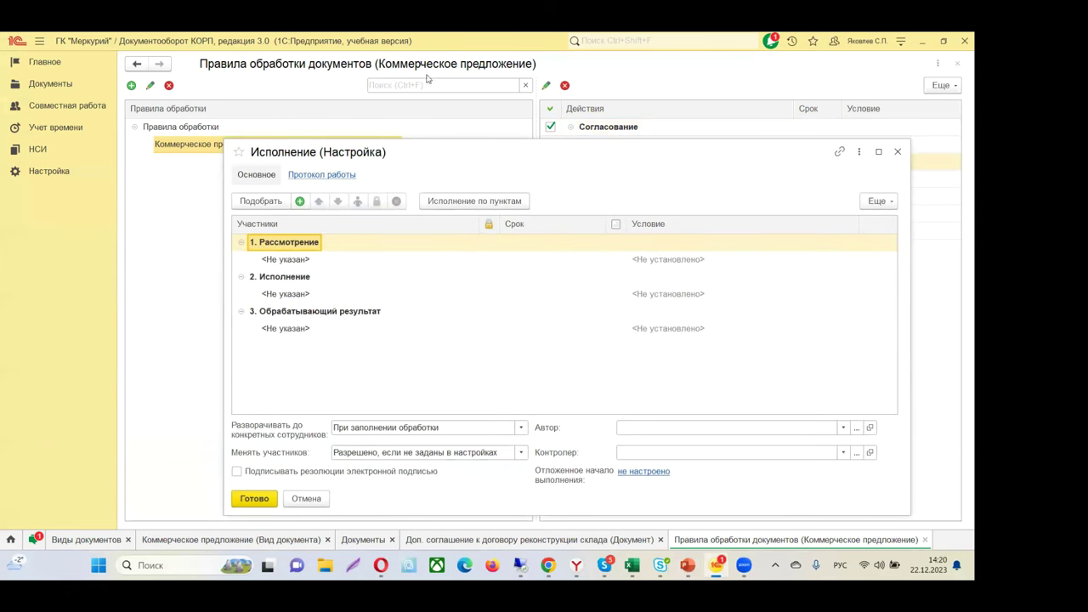
Step: Assign the head of "Управление закупок" from "Департамент закупок и логистики" as the participant of the "Исполнение" stage
{"action": "left_click", "coordinate": [272, 293]}
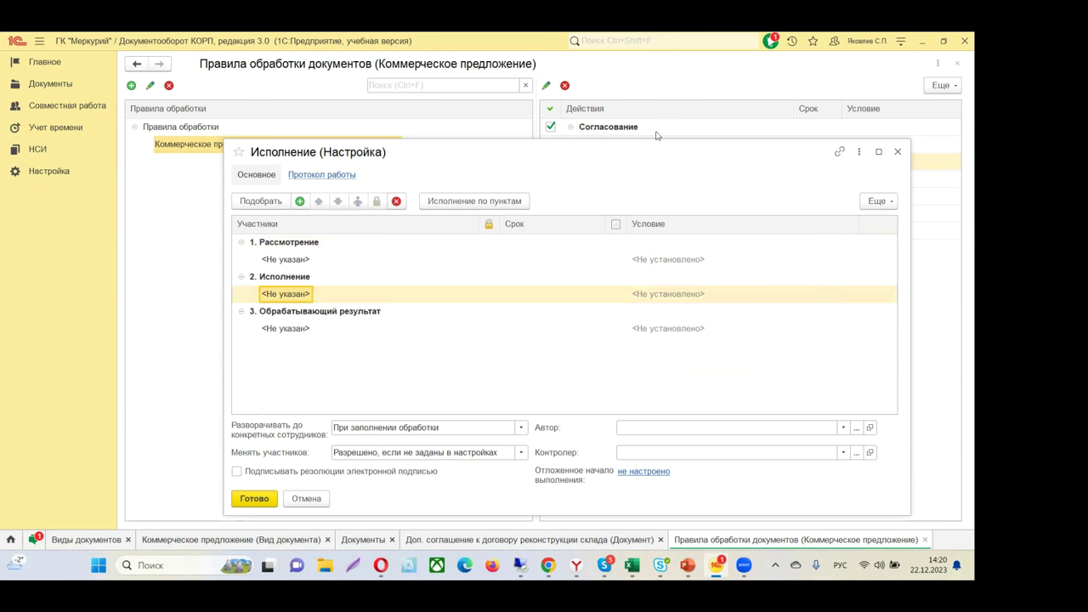
{"action": "left_click", "coordinate": [286, 293]}
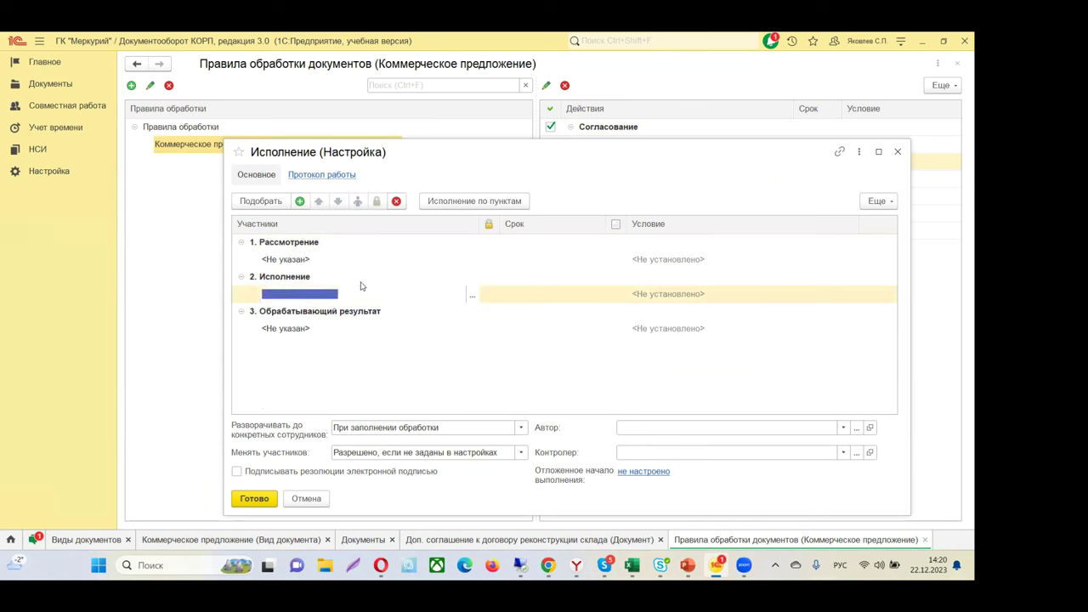
{"action": "left_click", "coordinate": [472, 296]}
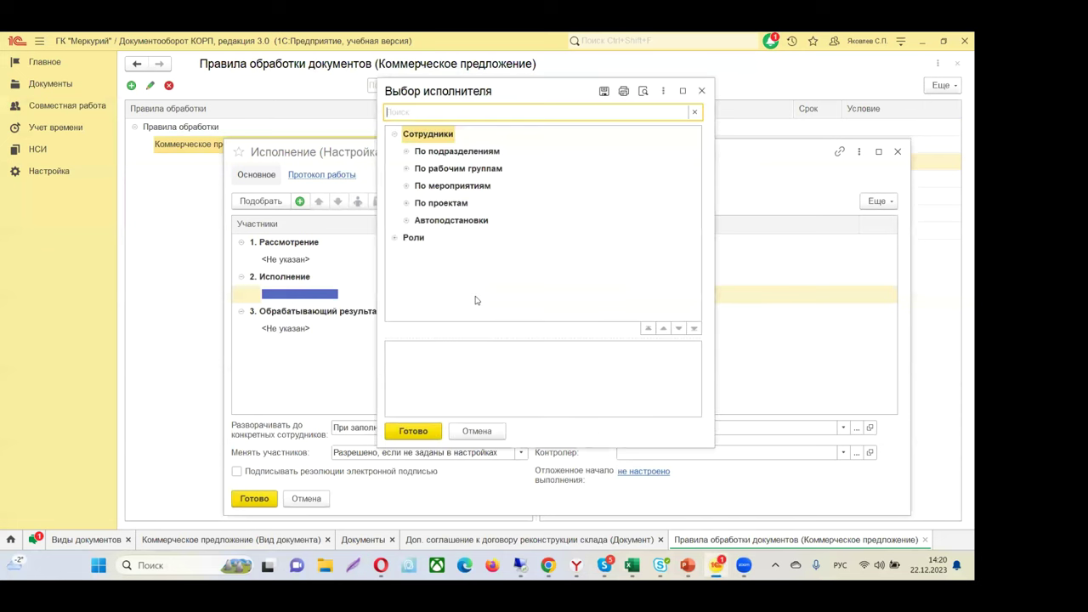
{"action": "left_click", "coordinate": [407, 152]}
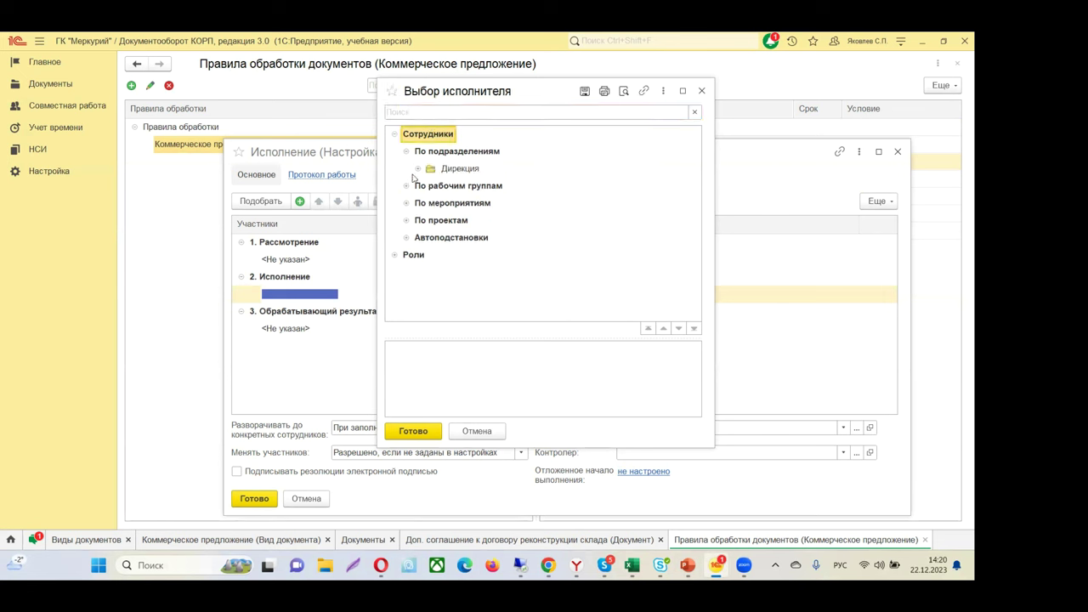
{"action": "left_click", "coordinate": [417, 168]}
{"action": "left_click", "coordinate": [432, 186]}
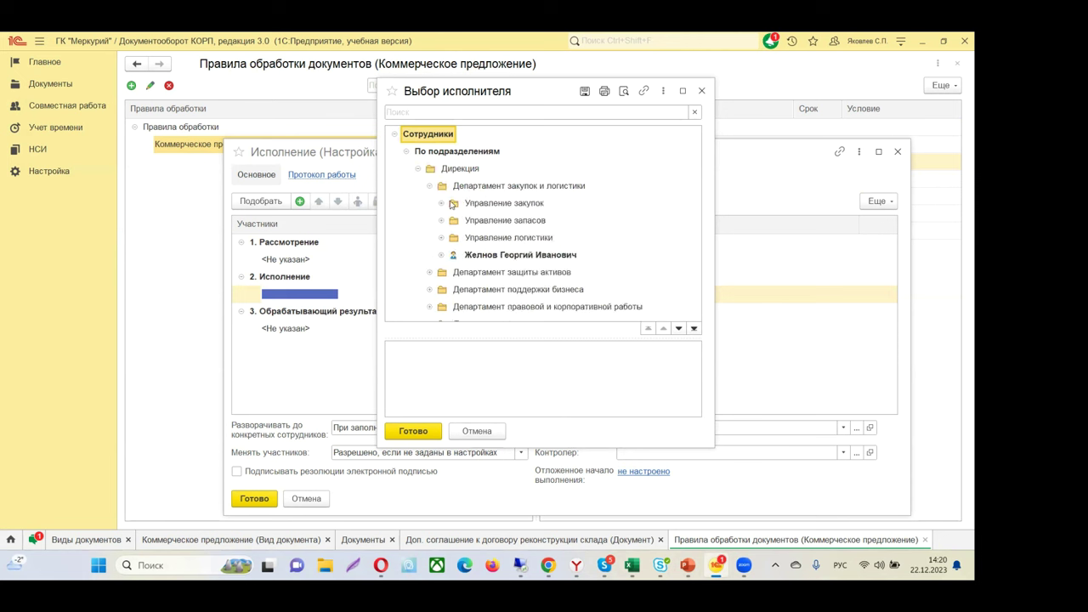
{"action": "left_click", "coordinate": [442, 203]}
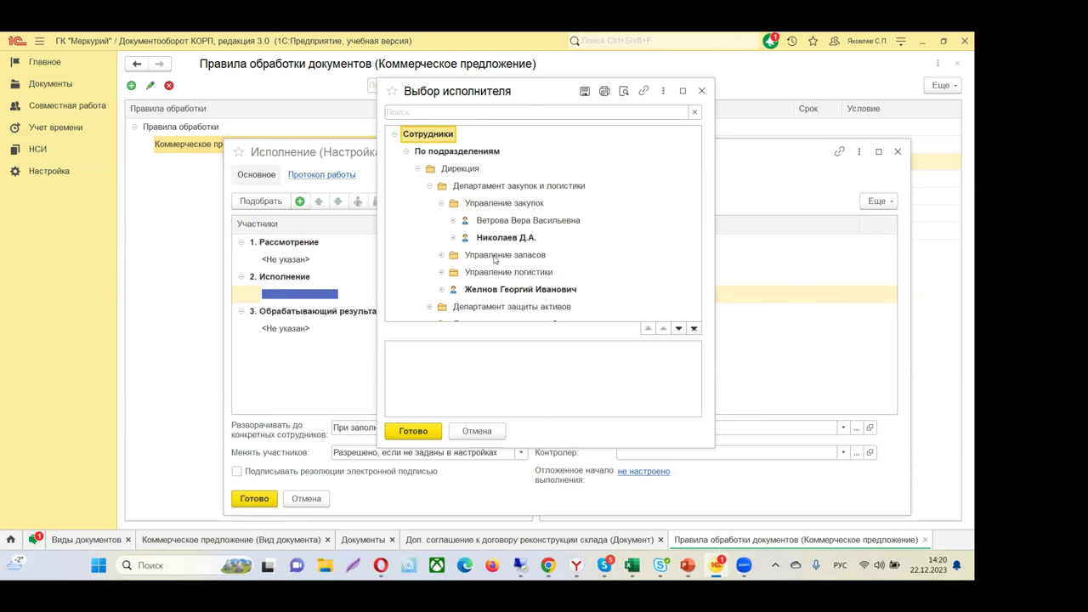
{"action": "double_click", "coordinate": [498, 238]}
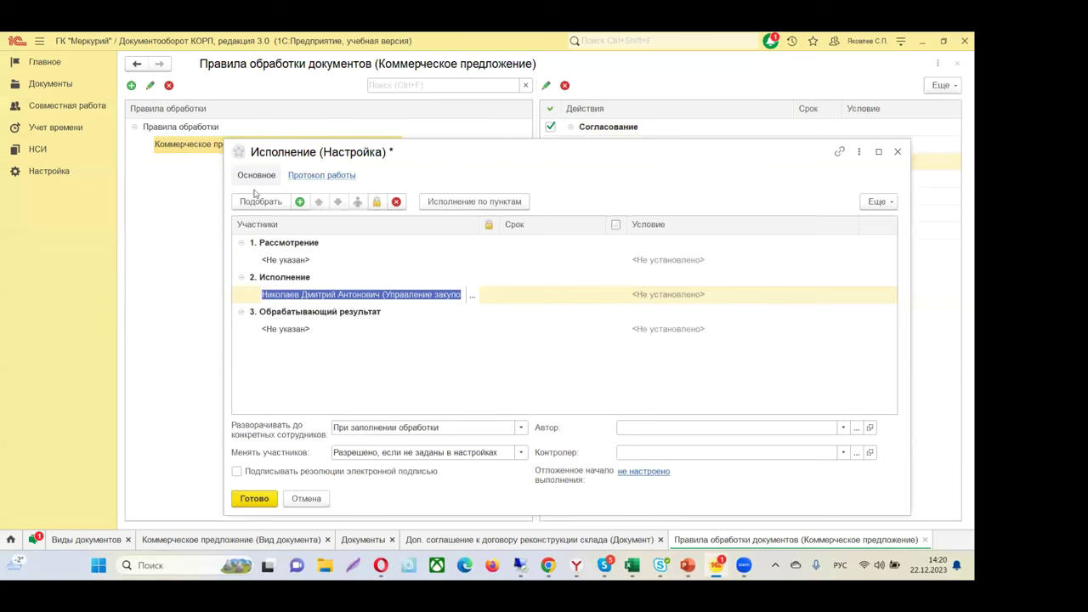
Step: Set the "Исполнение" stage participant to the role "Секретарь" and save the action settings
{"action": "left_click", "coordinate": [472, 295]}
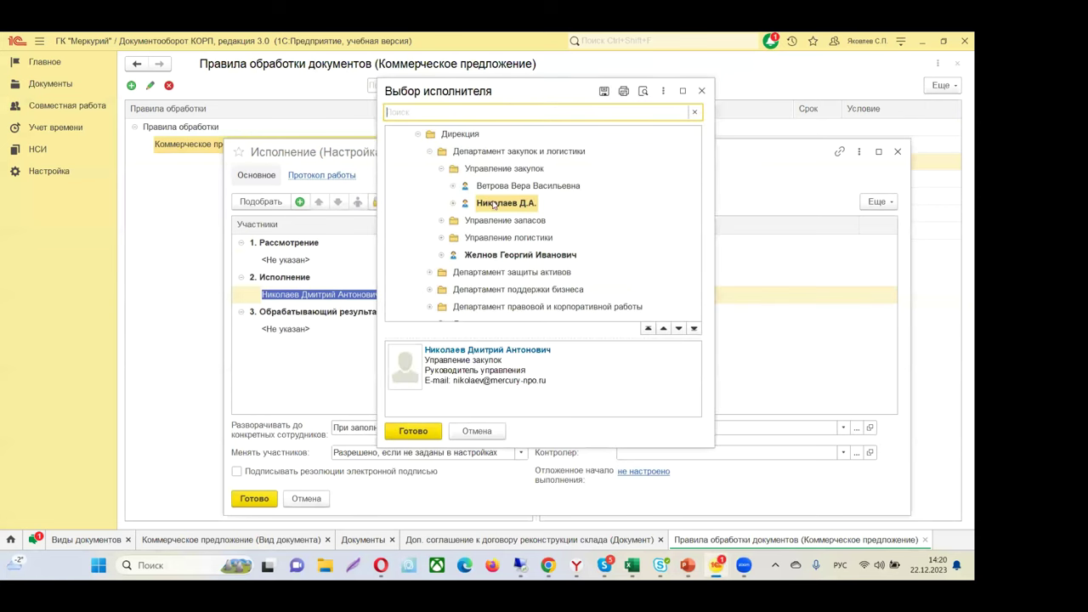
{"action": "scroll", "coordinate": [489, 212], "scroll_direction": "down", "scroll_amount": 5}
{"action": "scroll", "coordinate": [476, 223], "scroll_direction": "down", "scroll_amount": 4}
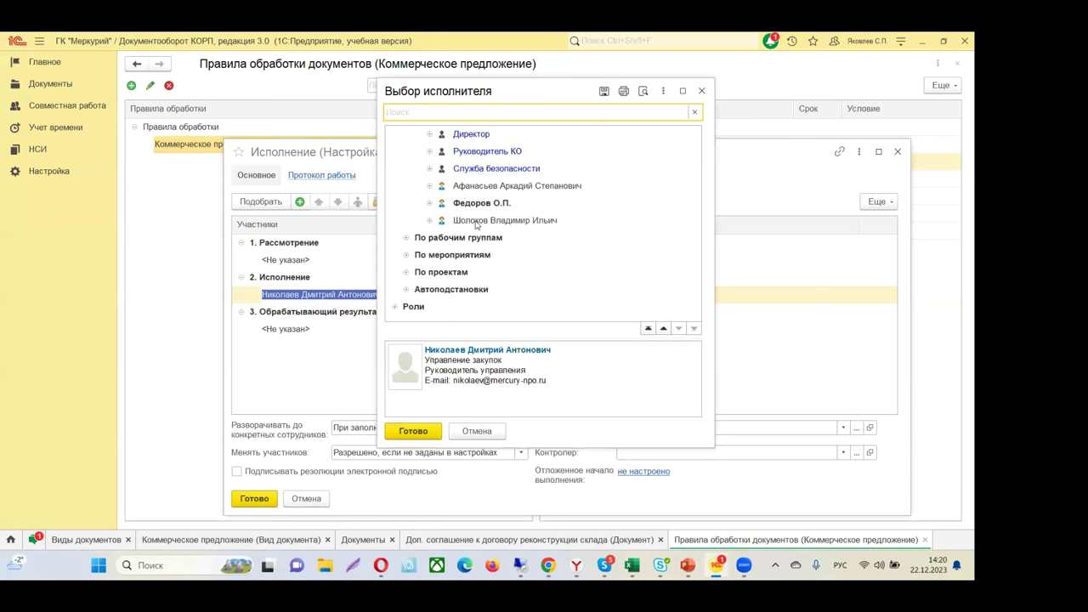
{"action": "left_click", "coordinate": [393, 306]}
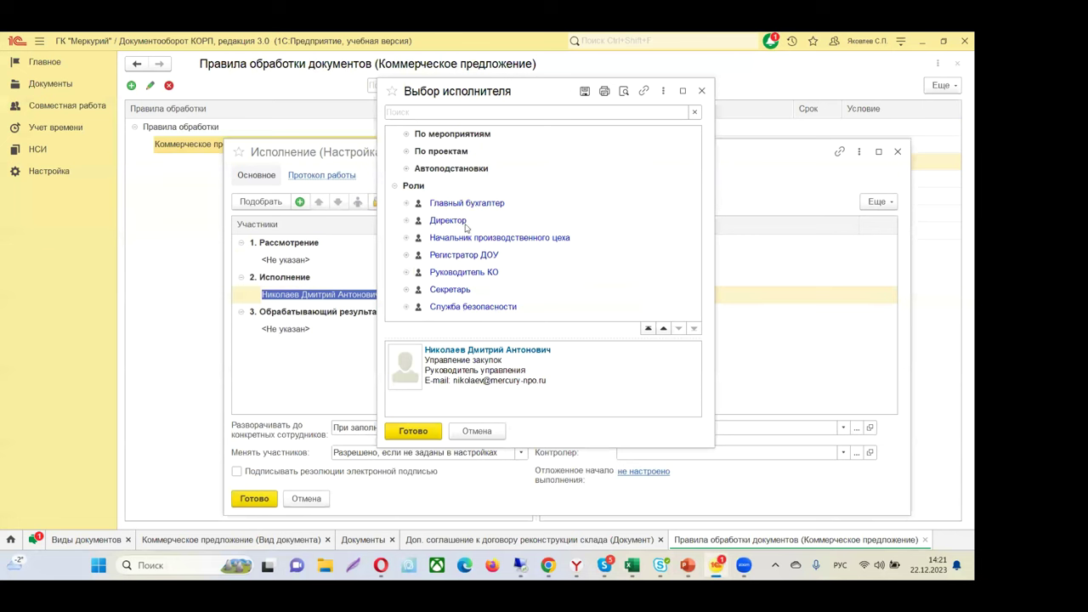
{"action": "double_click", "coordinate": [448, 289]}
{"action": "left_click", "coordinate": [332, 297]}
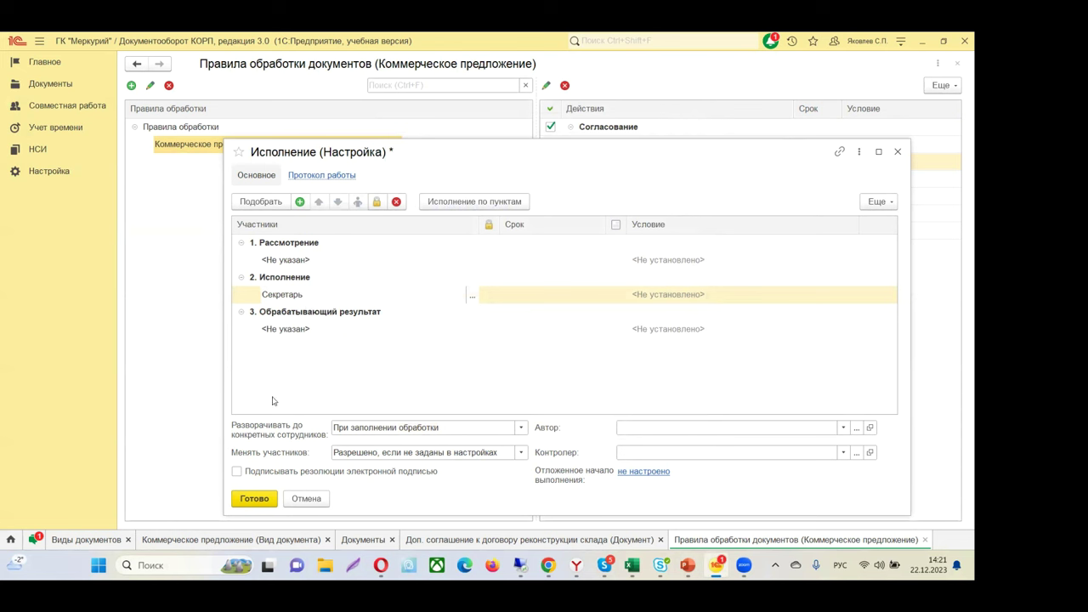
{"action": "left_click", "coordinate": [251, 499]}
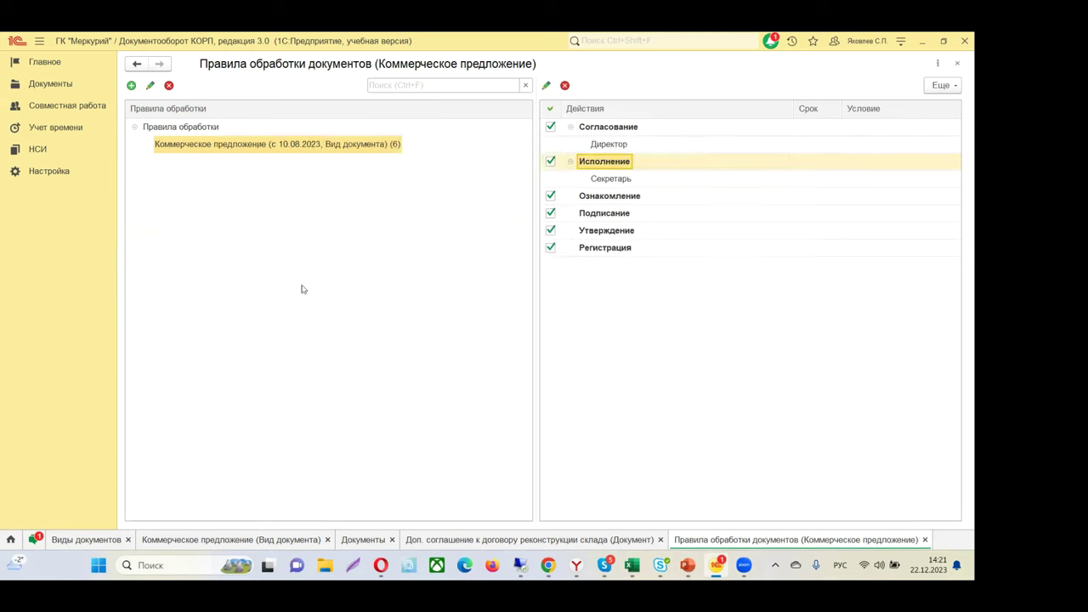
{"action": "left_click", "coordinate": [597, 178]}
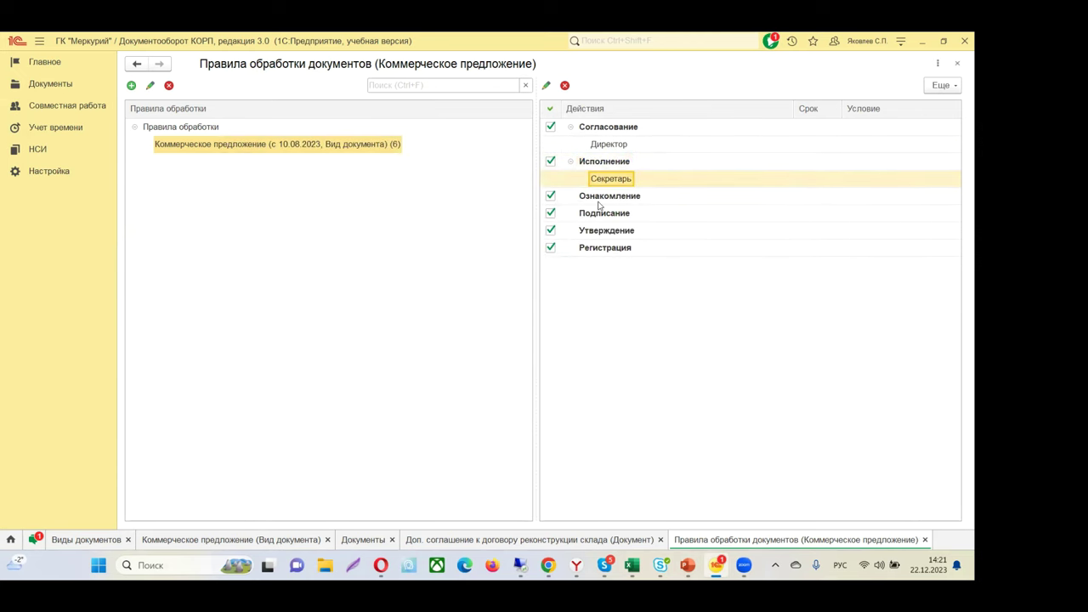
Step: Find the "Роли исполнителей" list by searching functions for "рол", and view the performers of the "Секретарь" role
{"action": "left_click", "coordinate": [39, 41]}
{"action": "left_click", "coordinate": [799, 76]}
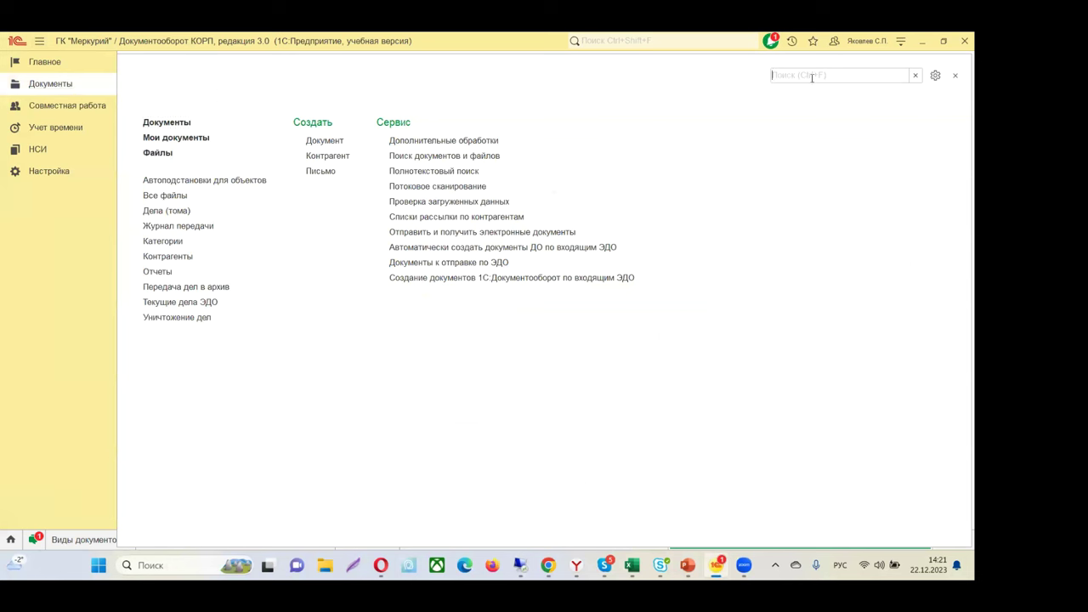
{"action": "type", "text": "рол"}
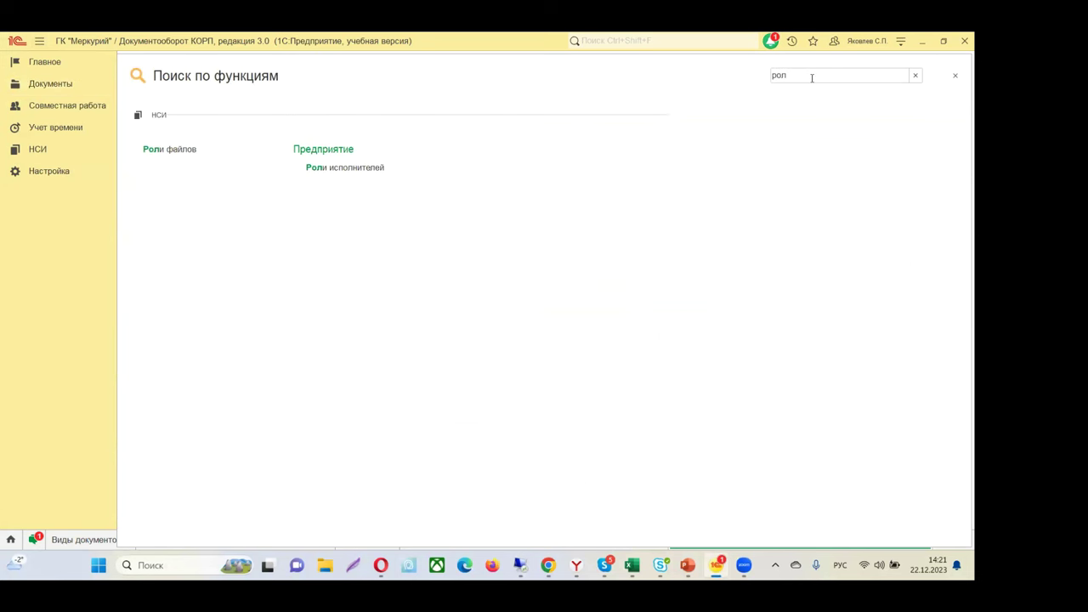
{"action": "left_click", "coordinate": [371, 168]}
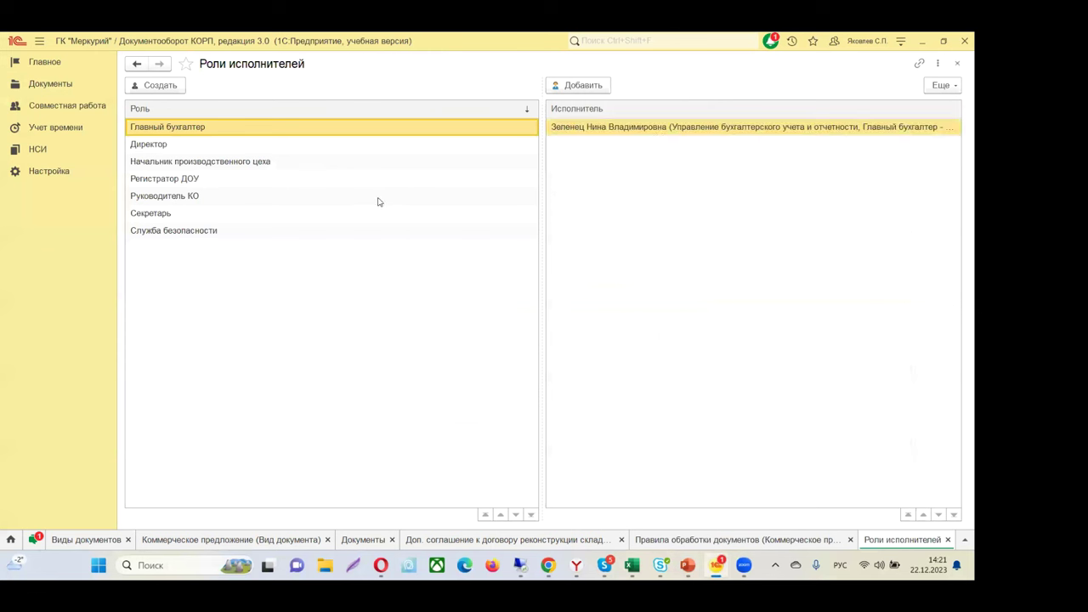
{"action": "left_click", "coordinate": [155, 214]}
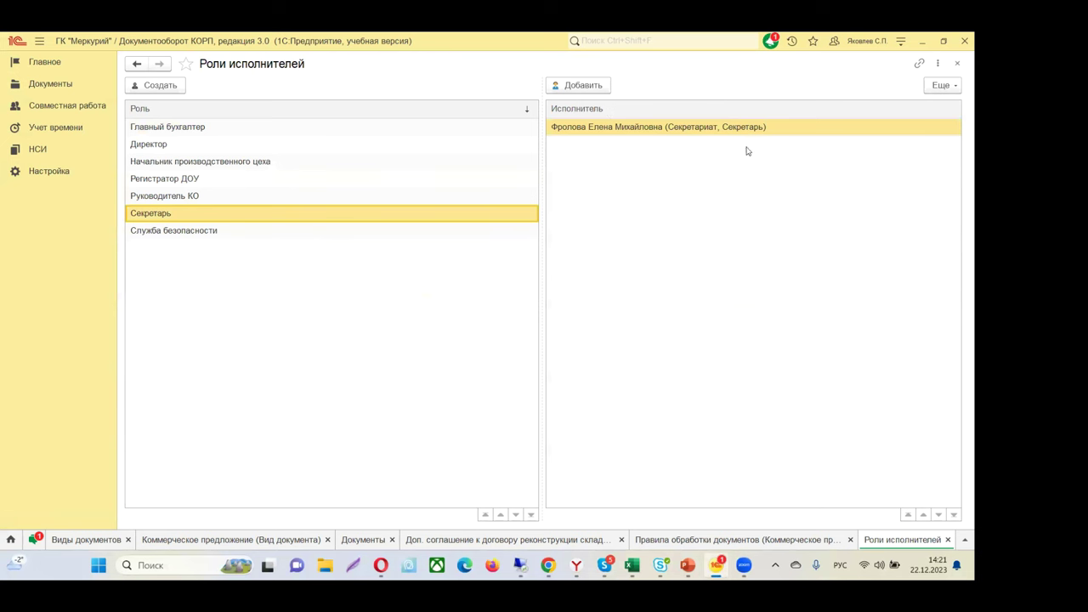
Step: View the employee selection for adding performers to the "Секретарь" role, and close it without adding anyone
{"action": "right_click", "coordinate": [565, 133]}
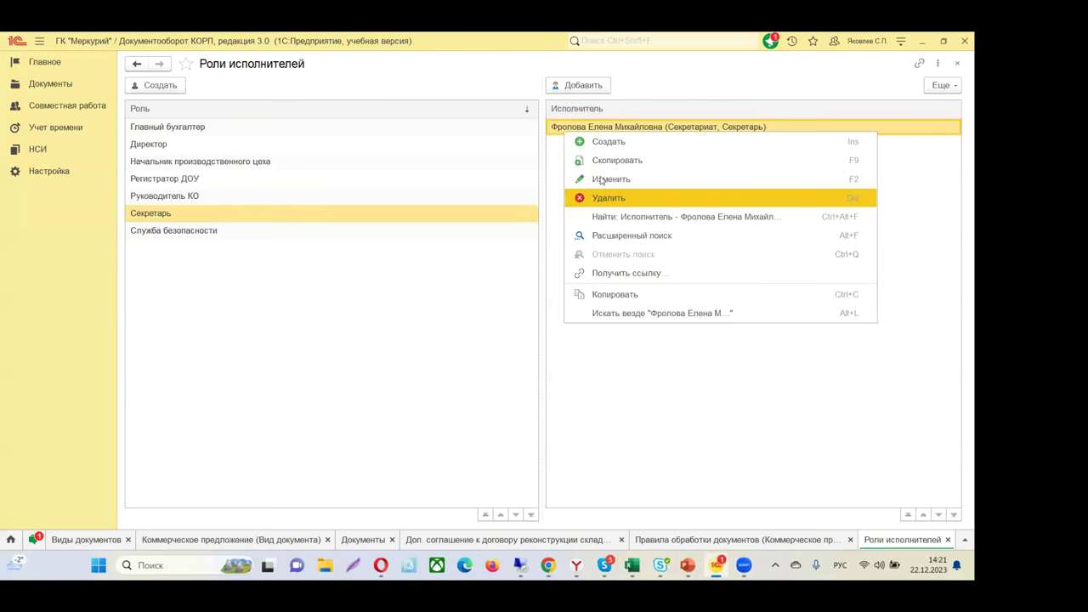
{"action": "left_click", "coordinate": [583, 85]}
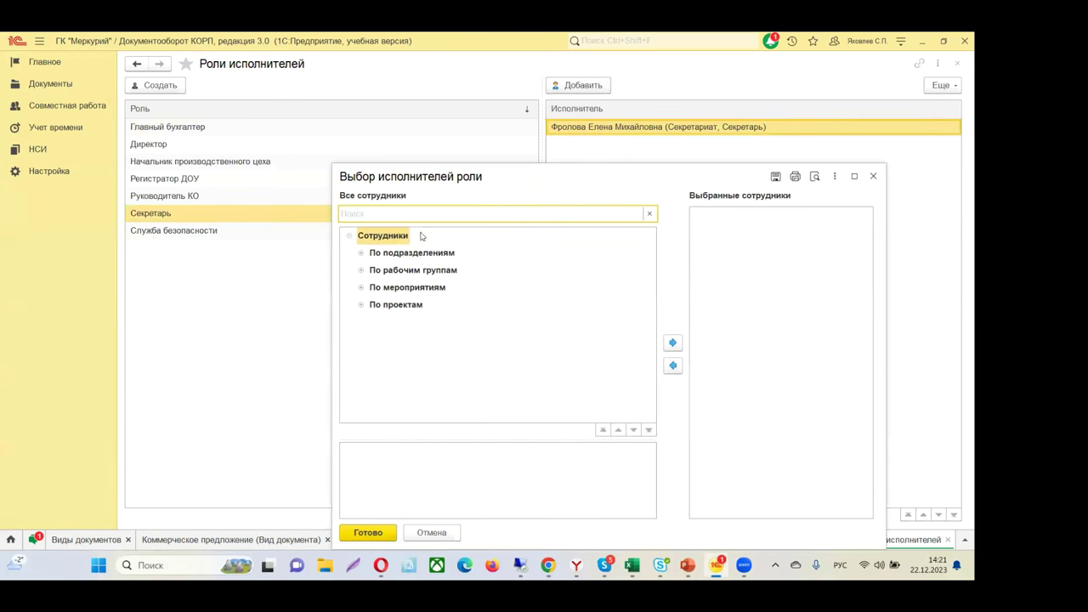
{"action": "left_click", "coordinate": [872, 177]}
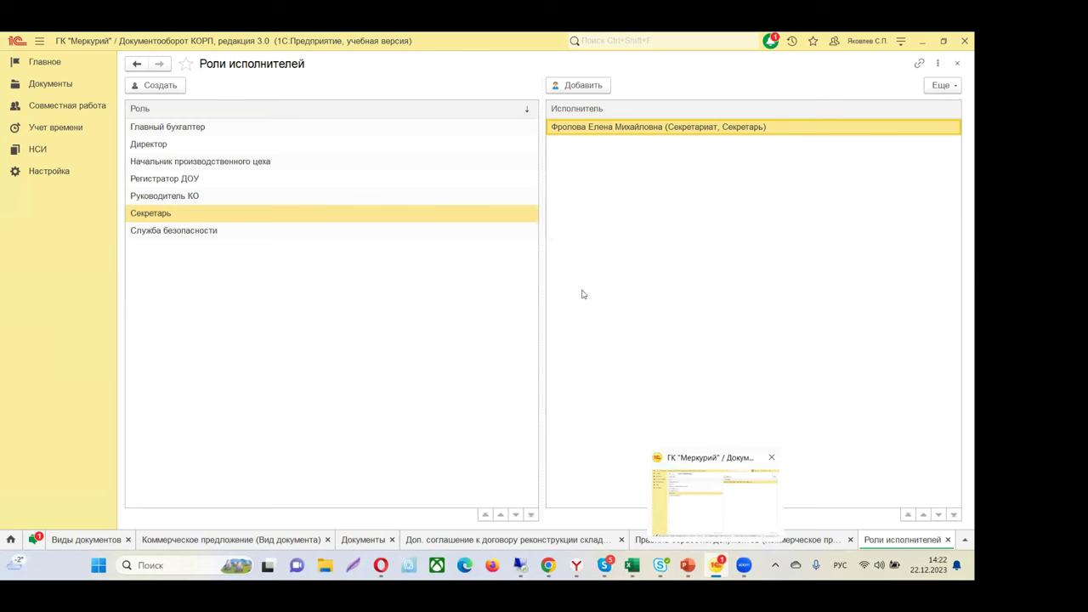
Step: Reopen the "Исполнение" action settings in the processing rules and bring up the performer selection for the "Исполнение" stage
{"action": "left_click", "coordinate": [682, 543]}
{"action": "left_click", "coordinate": [618, 164]}
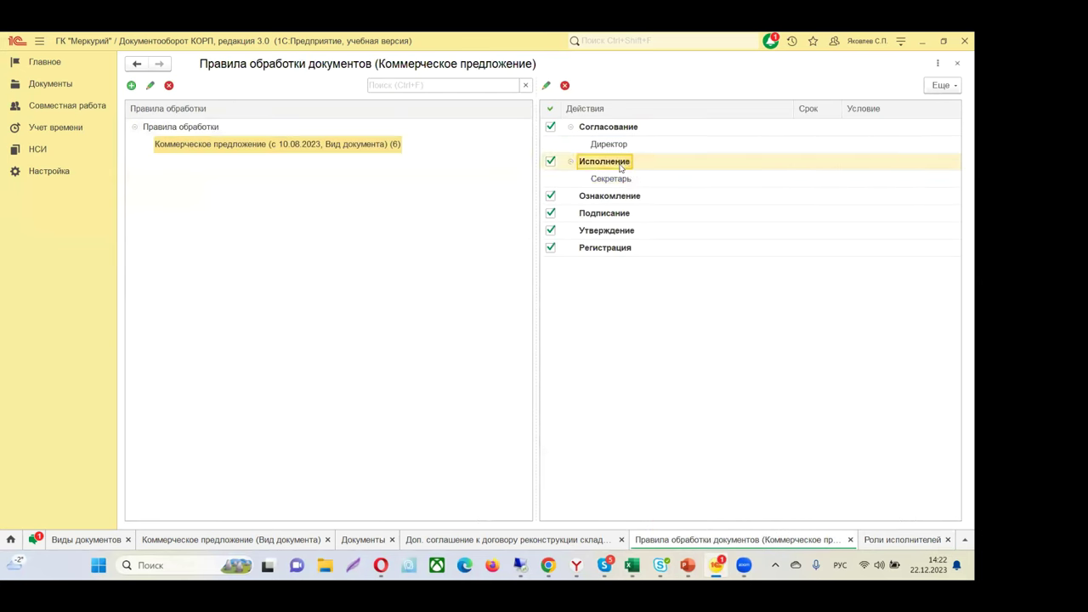
{"action": "double_click", "coordinate": [620, 165]}
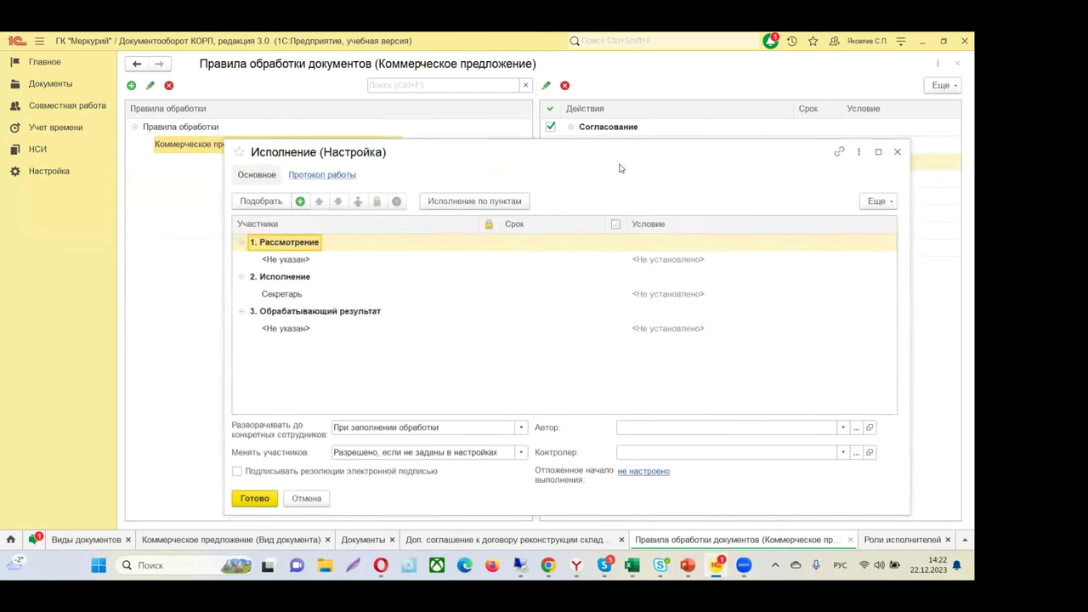
{"action": "double_click", "coordinate": [295, 292]}
{"action": "left_click", "coordinate": [473, 296]}
Step: Examine the "Автоподстановки" available as performers, including "Непосредственный руководитель ответственного за документ", and close the selection without choosing one
{"action": "scroll", "coordinate": [507, 262], "scroll_direction": "down", "scroll_amount": 1}
{"action": "scroll", "coordinate": [508, 261], "scroll_direction": "up", "scroll_amount": 5}
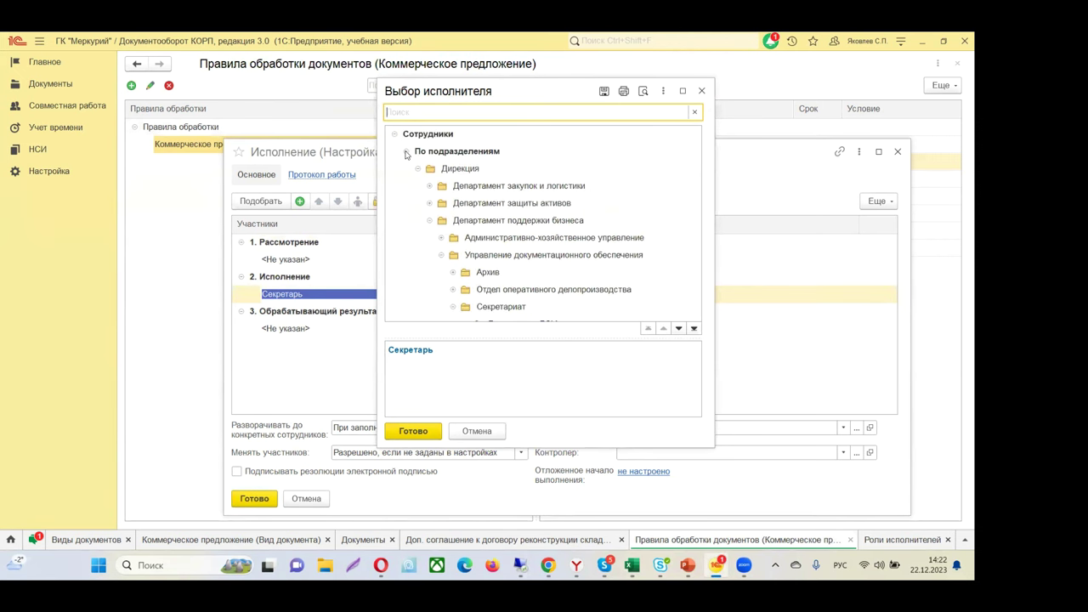
{"action": "left_click", "coordinate": [406, 153]}
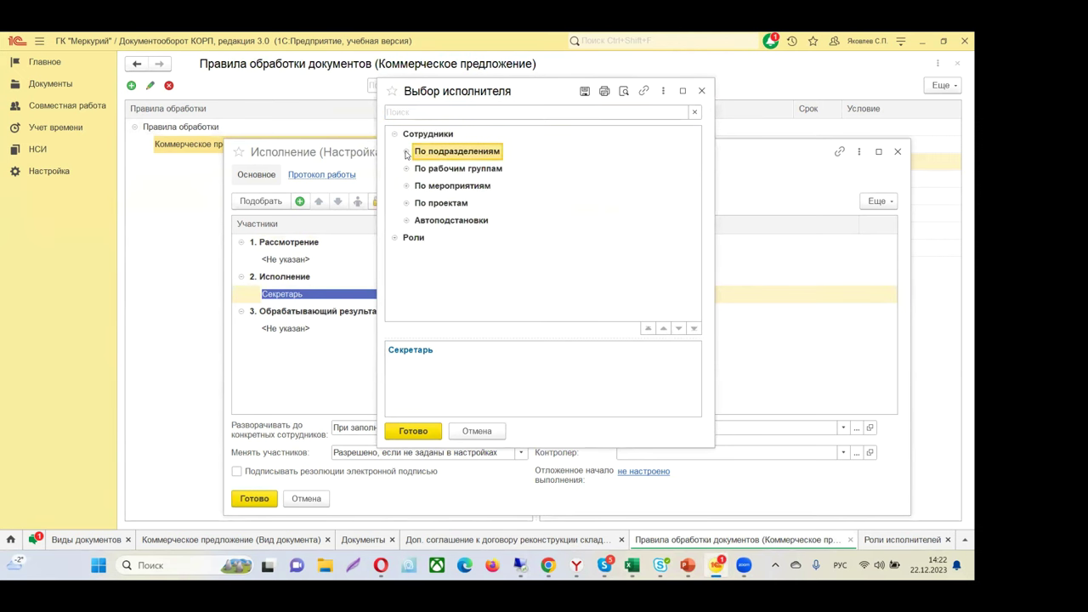
{"action": "left_click", "coordinate": [407, 221]}
{"action": "scroll", "coordinate": [472, 238], "scroll_direction": "down", "scroll_amount": 1}
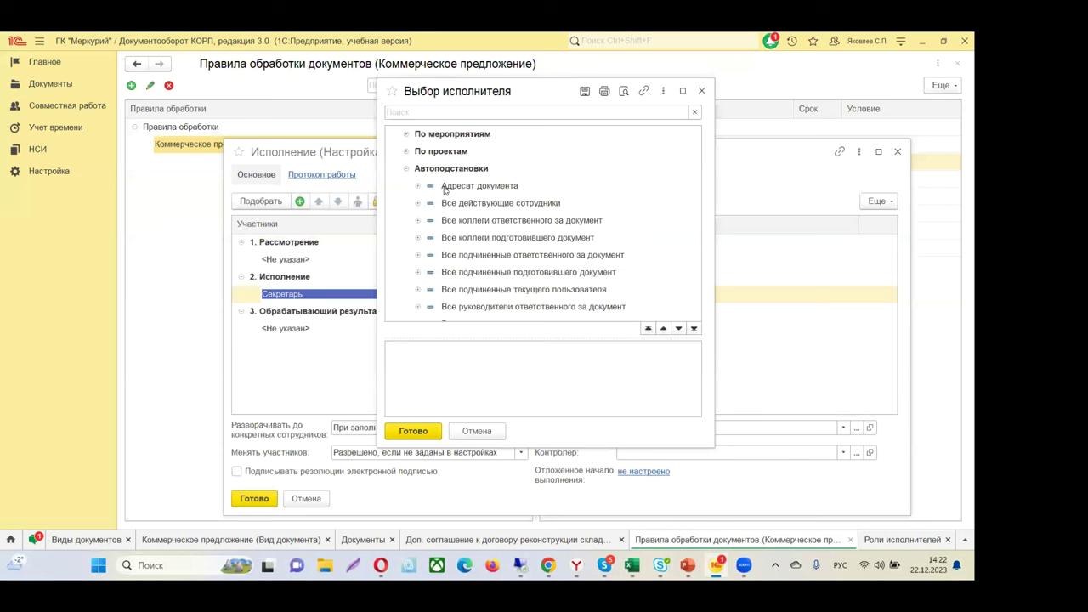
{"action": "scroll", "coordinate": [485, 245], "scroll_direction": "down", "scroll_amount": 2}
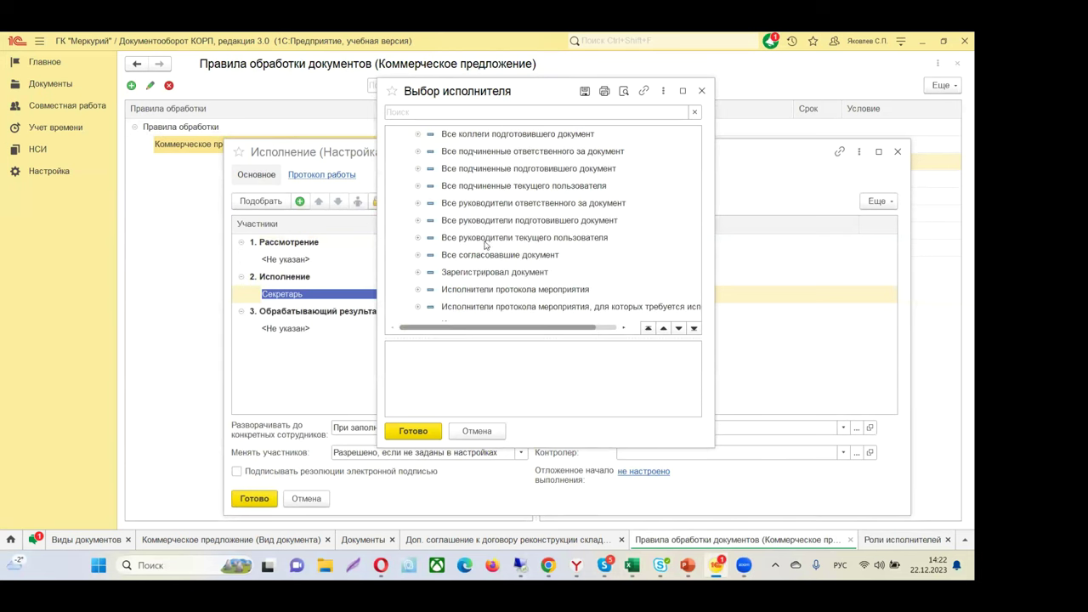
{"action": "scroll", "coordinate": [479, 263], "scroll_direction": "down", "scroll_amount": 1}
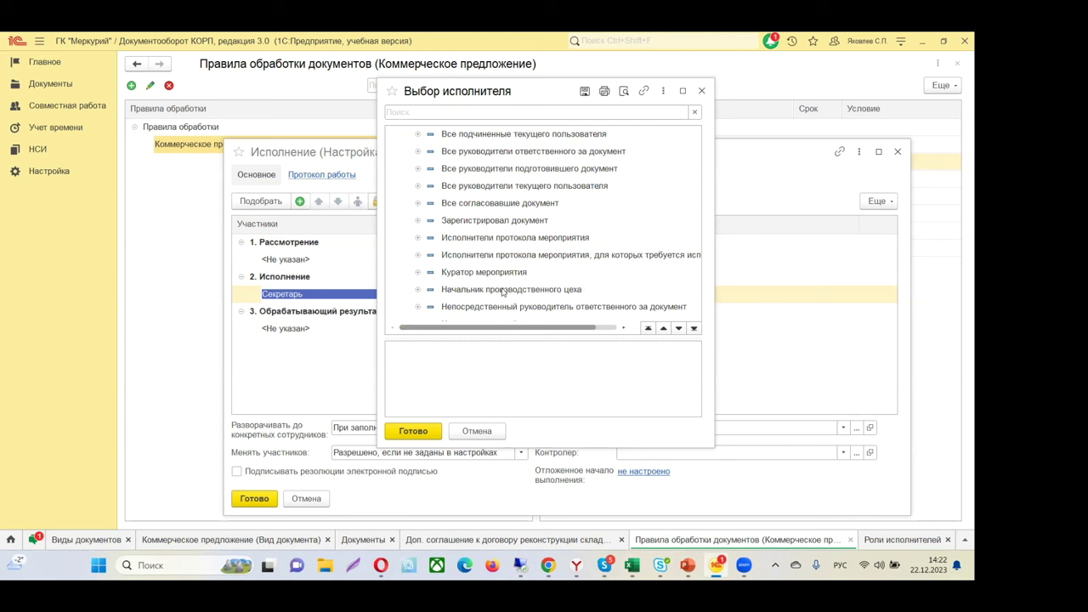
{"action": "left_click", "coordinate": [502, 290]}
{"action": "scroll", "coordinate": [504, 284], "scroll_direction": "down", "scroll_amount": 1}
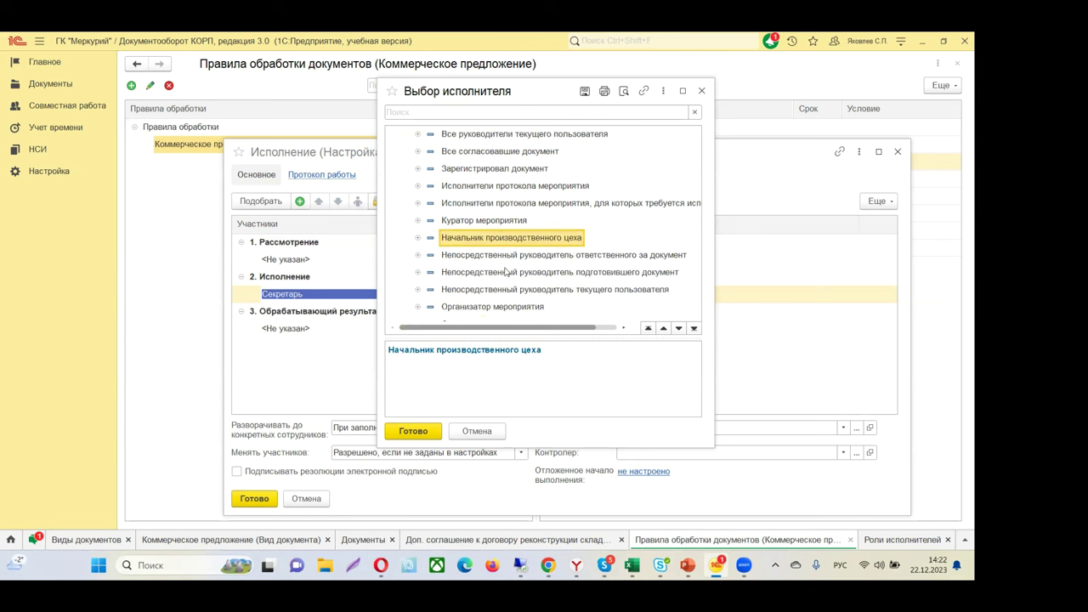
{"action": "left_click", "coordinate": [506, 257]}
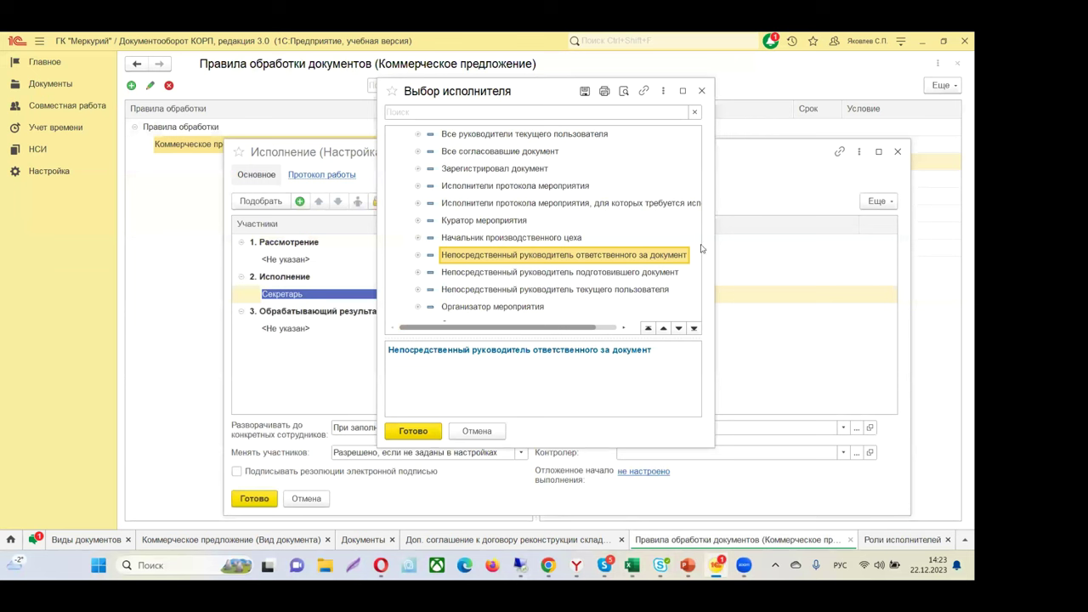
{"action": "left_click", "coordinate": [701, 91]}
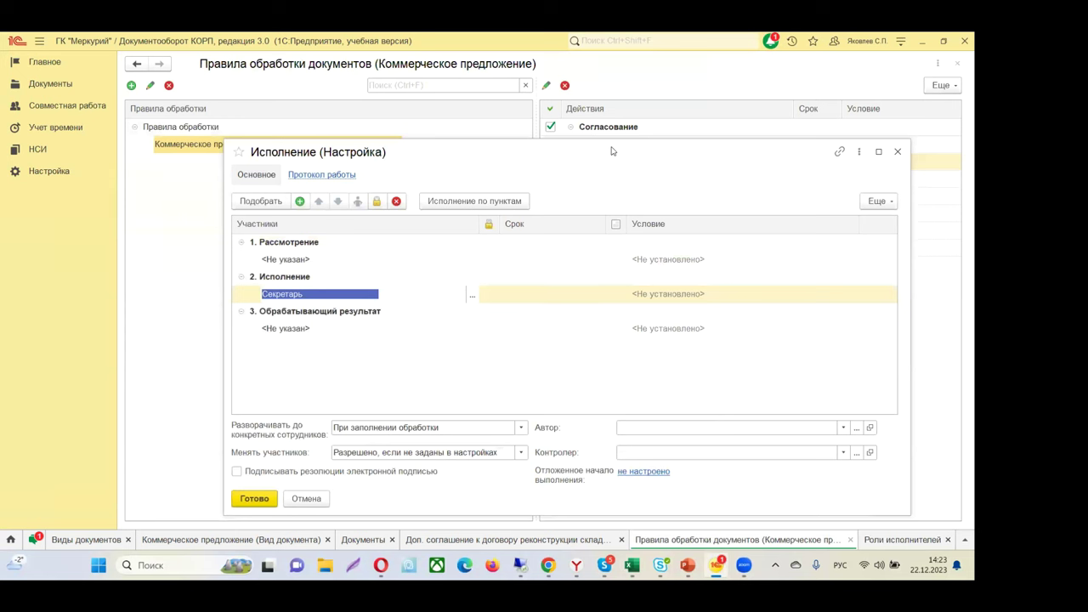
Step: Close the "Исполнение" action settings and switch to the PowerPoint presentation to view the slide "Возврат задачи на доработку исполнения"
{"action": "left_click", "coordinate": [896, 151]}
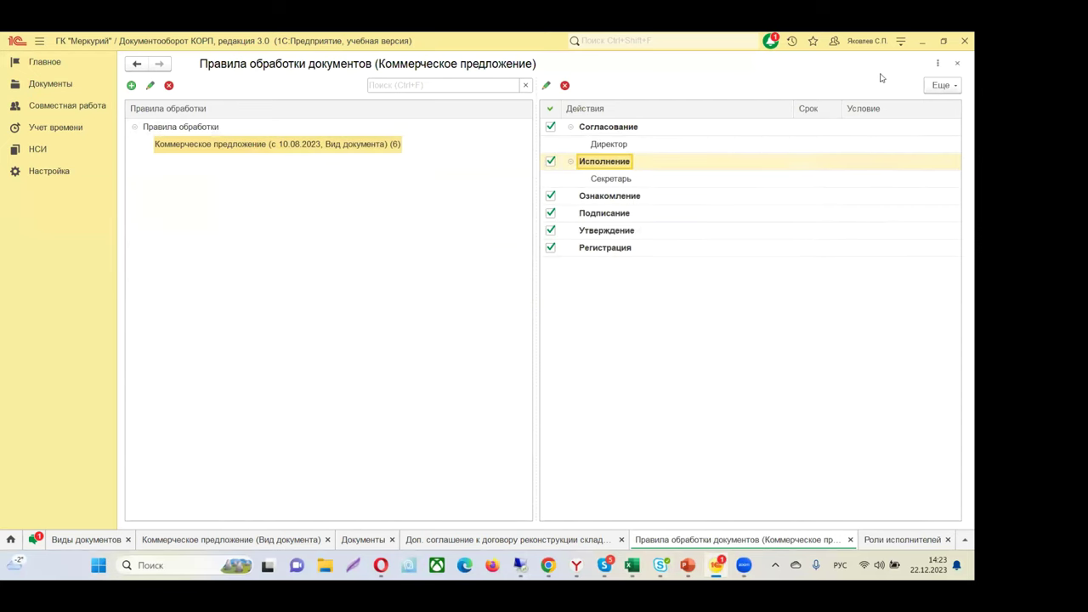
{"action": "left_click", "coordinate": [687, 565]}
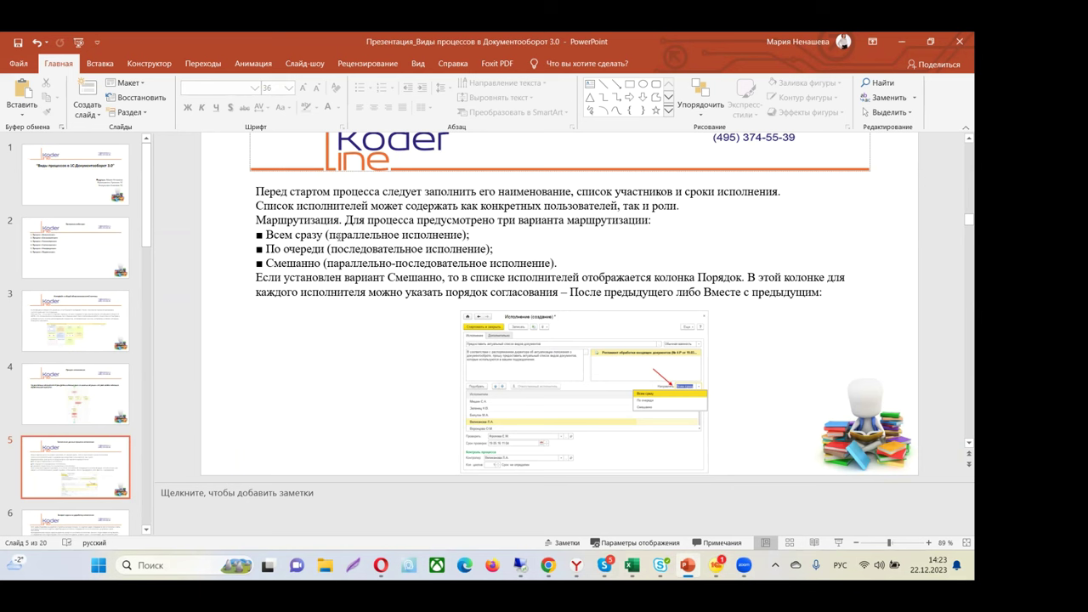
{"action": "scroll", "coordinate": [352, 265], "scroll_direction": "up", "scroll_amount": 1}
{"action": "scroll", "coordinate": [353, 280], "scroll_direction": "down", "scroll_amount": 1}
{"action": "left_click", "coordinate": [44, 527]}
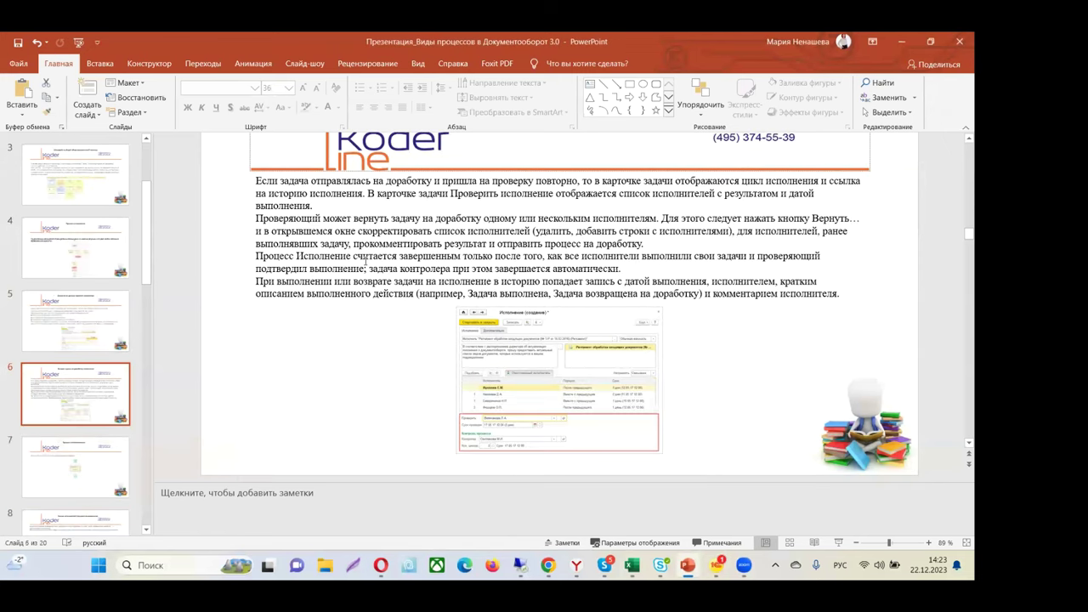
{"action": "scroll", "coordinate": [366, 262], "scroll_direction": "up", "scroll_amount": 3}
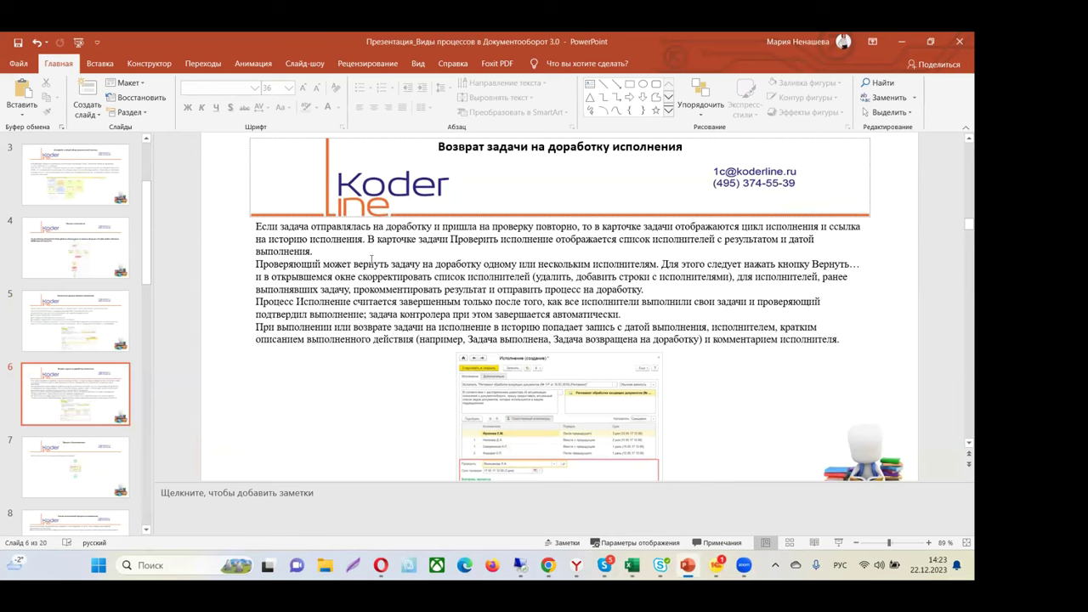
{"action": "scroll", "coordinate": [370, 260], "scroll_direction": "down", "scroll_amount": 1}
{"action": "scroll", "coordinate": [370, 259], "scroll_direction": "up", "scroll_amount": 1}
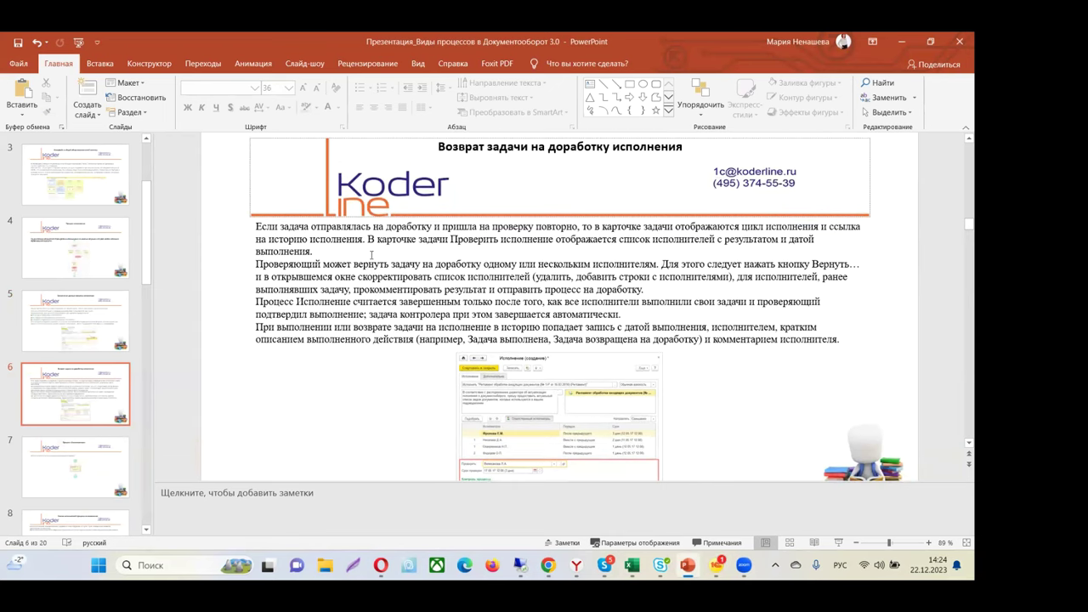
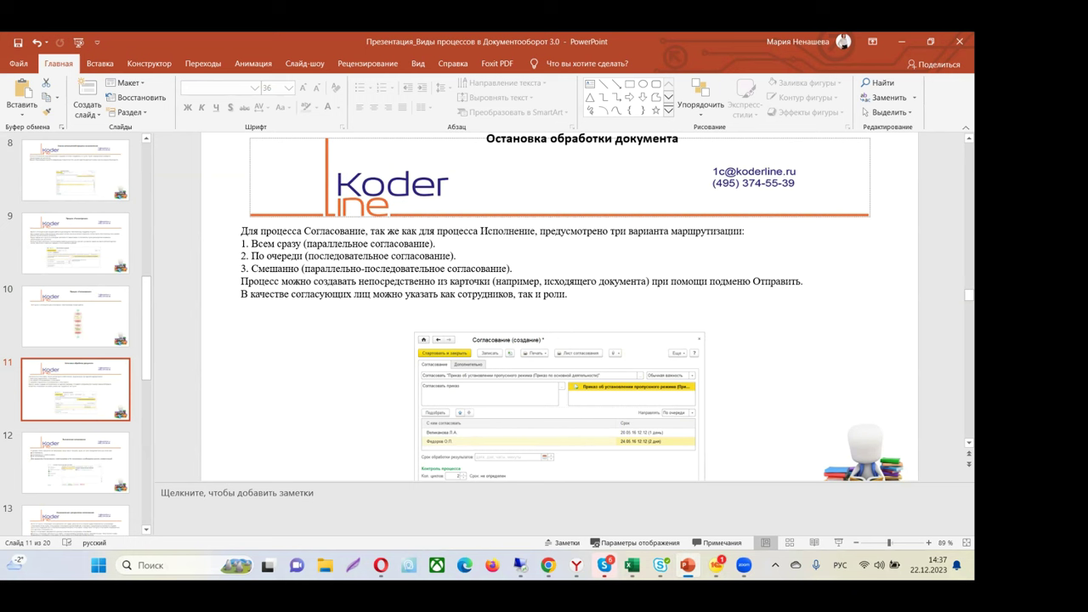
Step: Switch to 1С:Документооборот and open the "Согласование" action settings from the "Коммерческое предложение" processing rules
{"action": "left_click", "coordinate": [716, 565]}
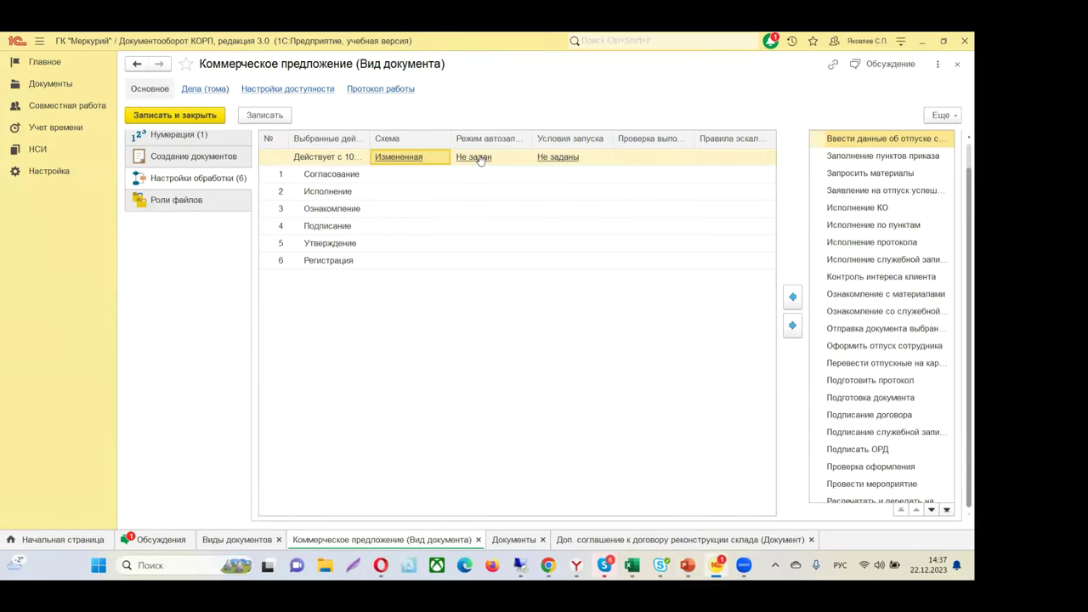
{"action": "left_click", "coordinate": [581, 143]}
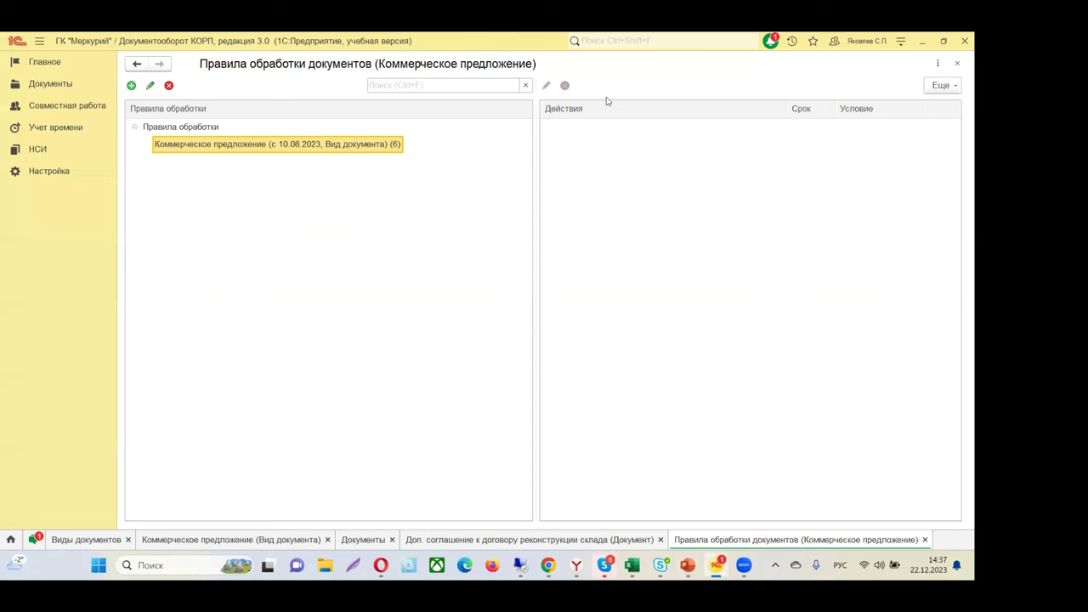
{"action": "double_click", "coordinate": [617, 126]}
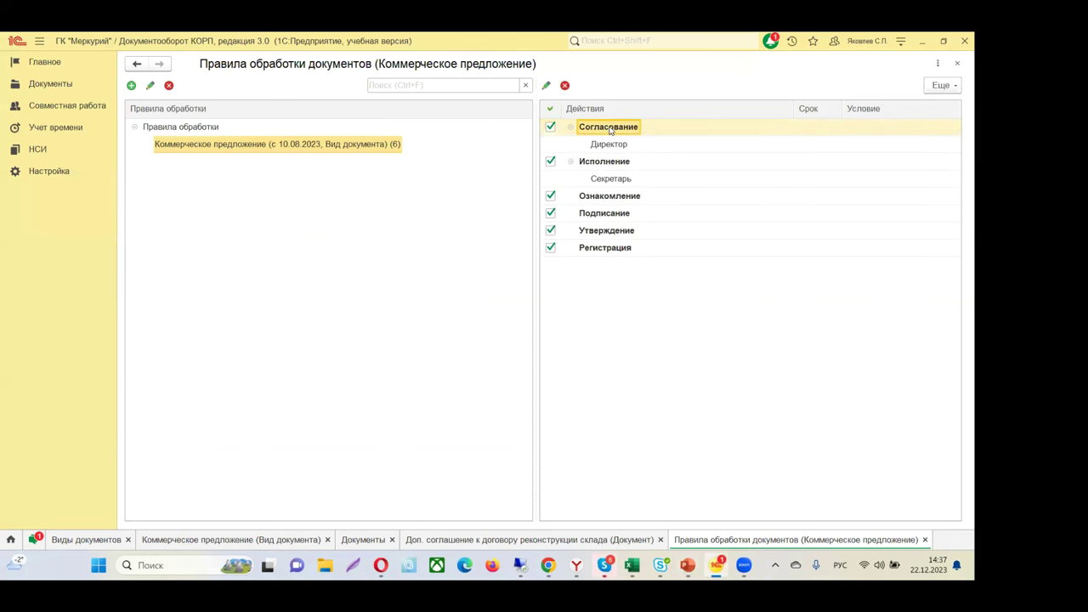
{"action": "left_click", "coordinate": [42, 154]}
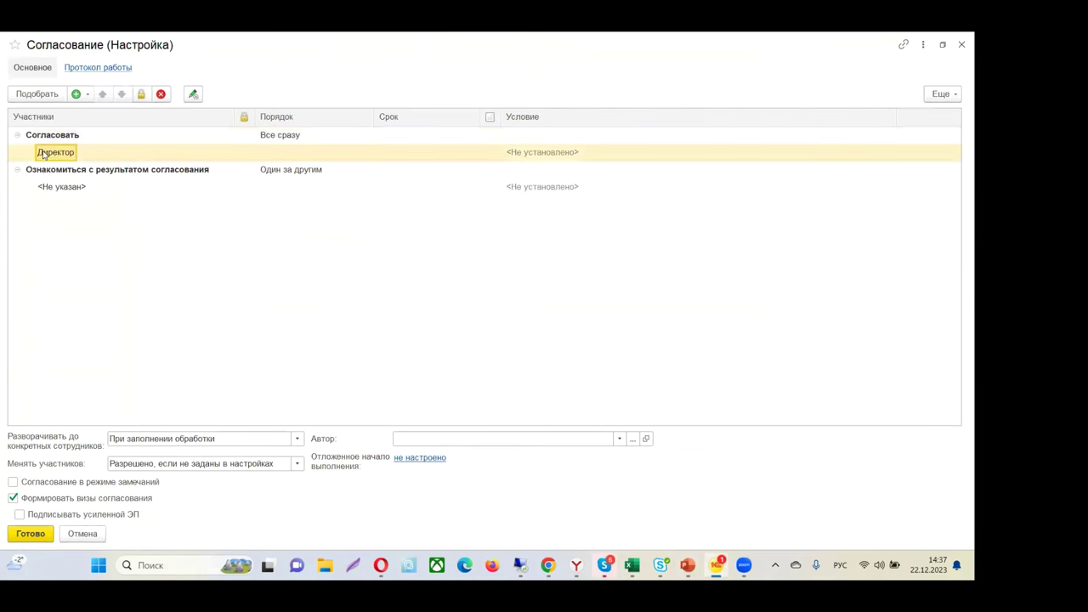
Step: Add a participant to the "Согласовать" stage and assign the "Главный бухгалтер" role to it
{"action": "left_click", "coordinate": [59, 137]}
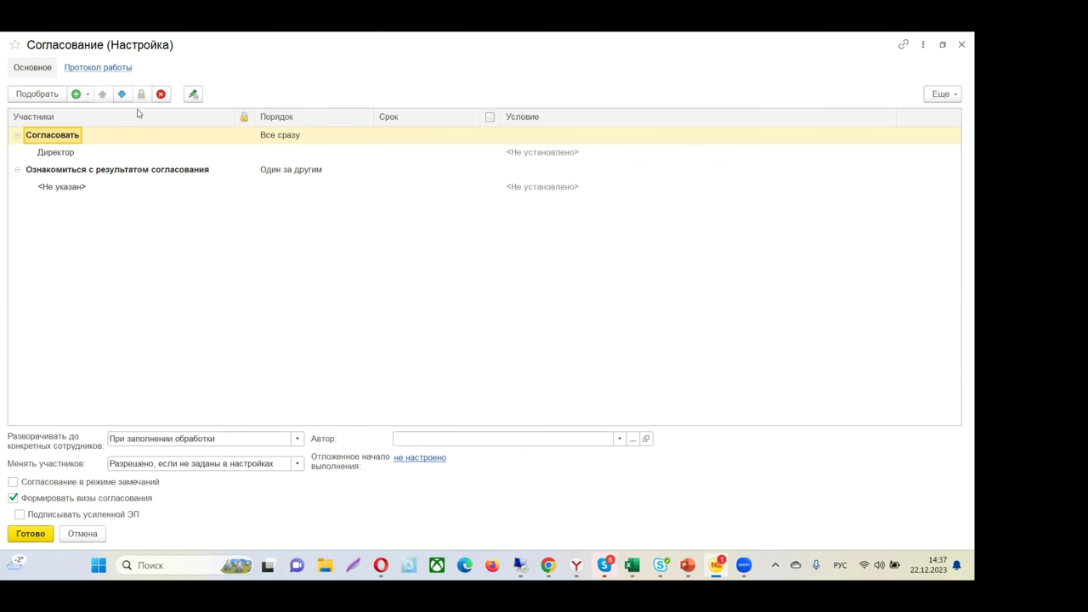
{"action": "left_click", "coordinate": [86, 96]}
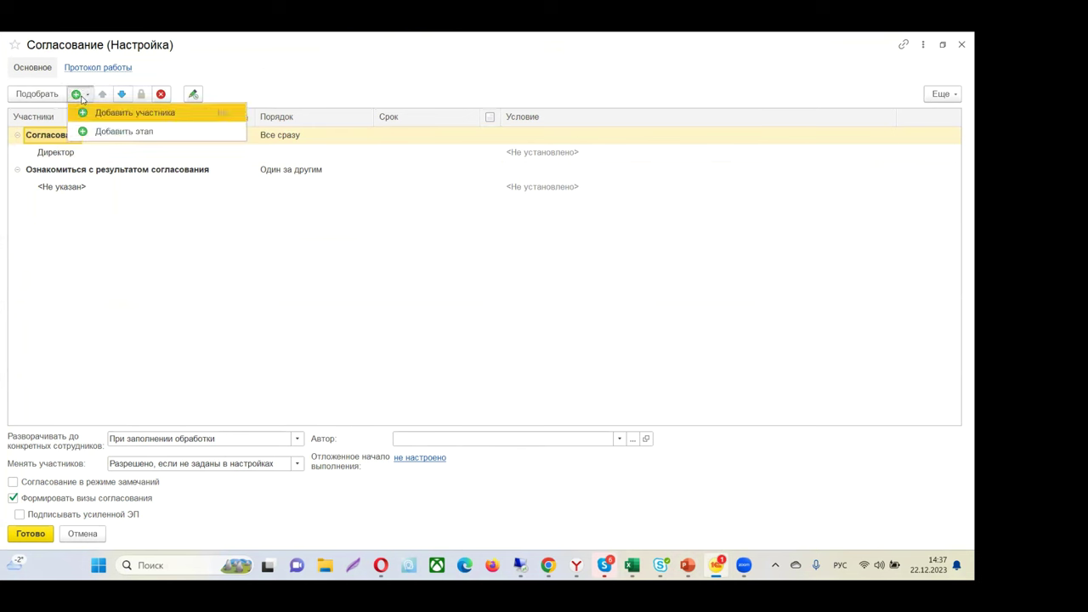
{"action": "left_click", "coordinate": [121, 113]}
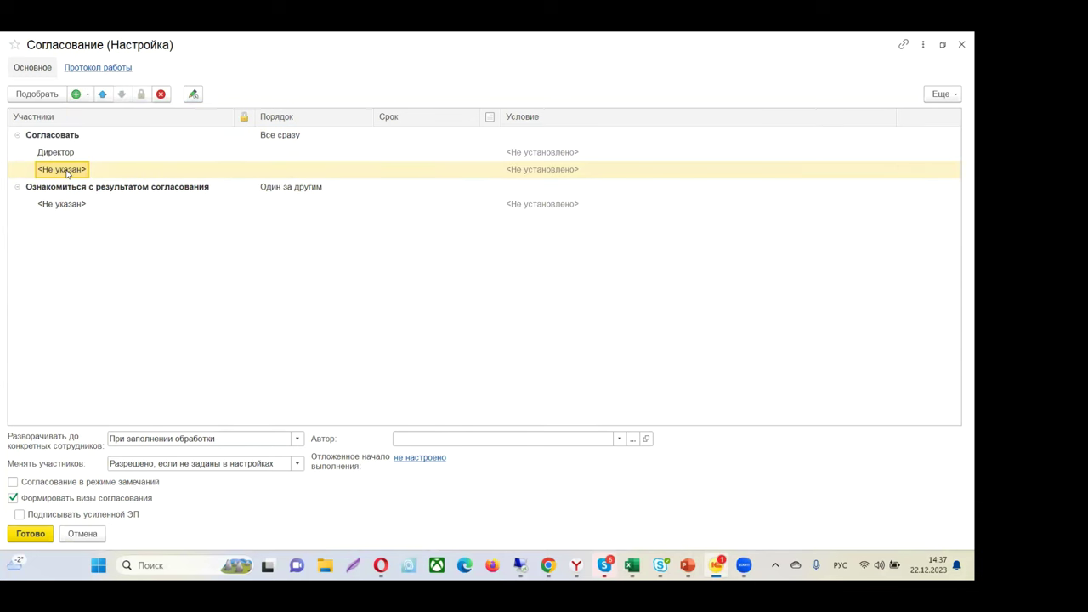
{"action": "left_click", "coordinate": [67, 171]}
{"action": "left_click", "coordinate": [227, 170]}
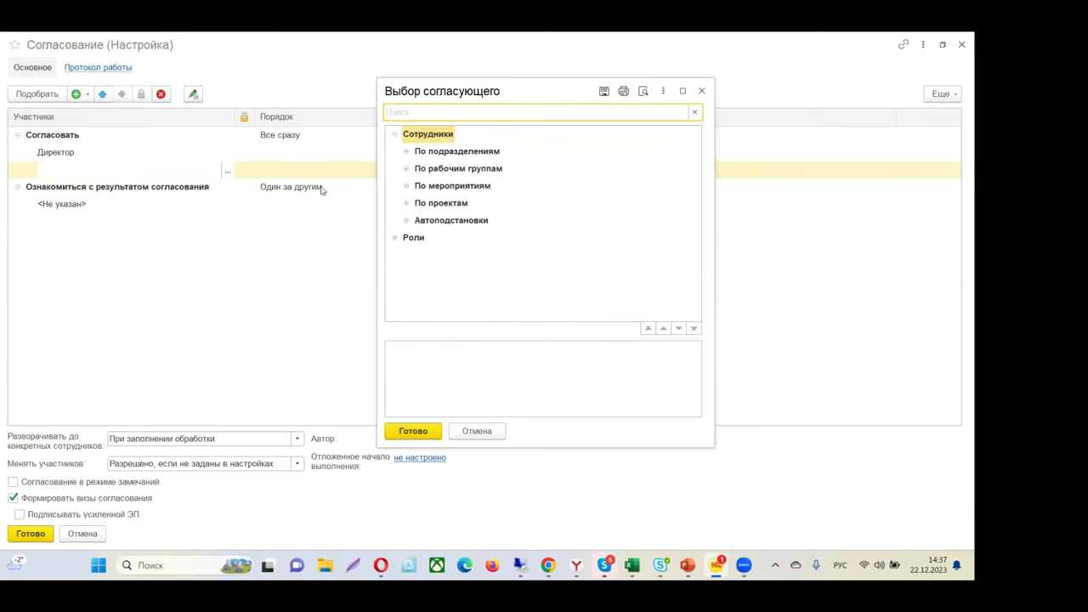
{"action": "left_click", "coordinate": [403, 239]}
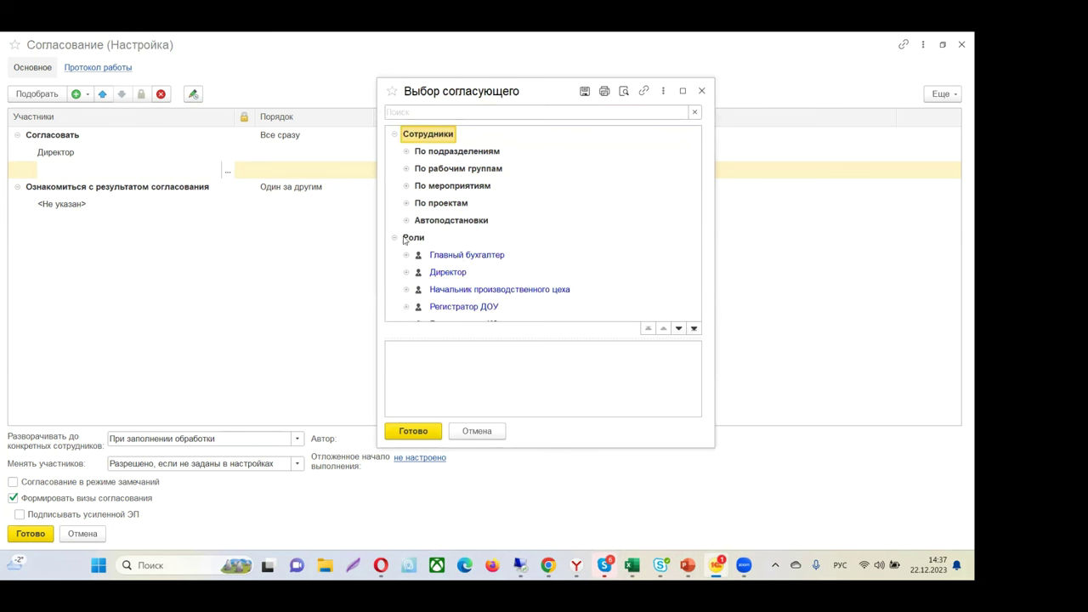
{"action": "double_click", "coordinate": [457, 257]}
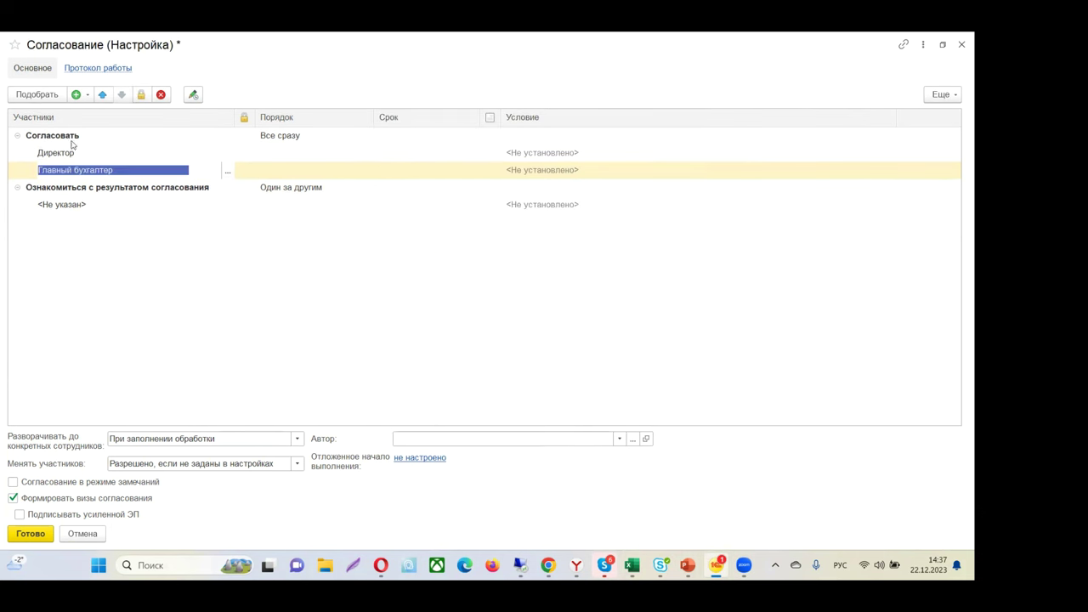
Step: Add a new stage after "Согласовать" and review the participants of the "Согласовать" stage
{"action": "left_click", "coordinate": [87, 95]}
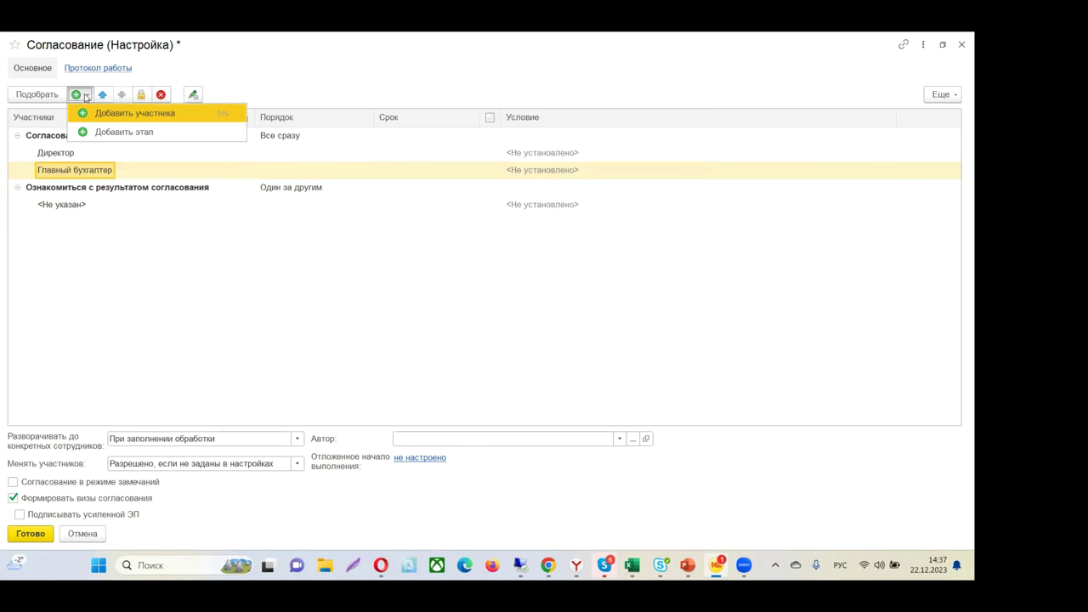
{"action": "left_click", "coordinate": [119, 131]}
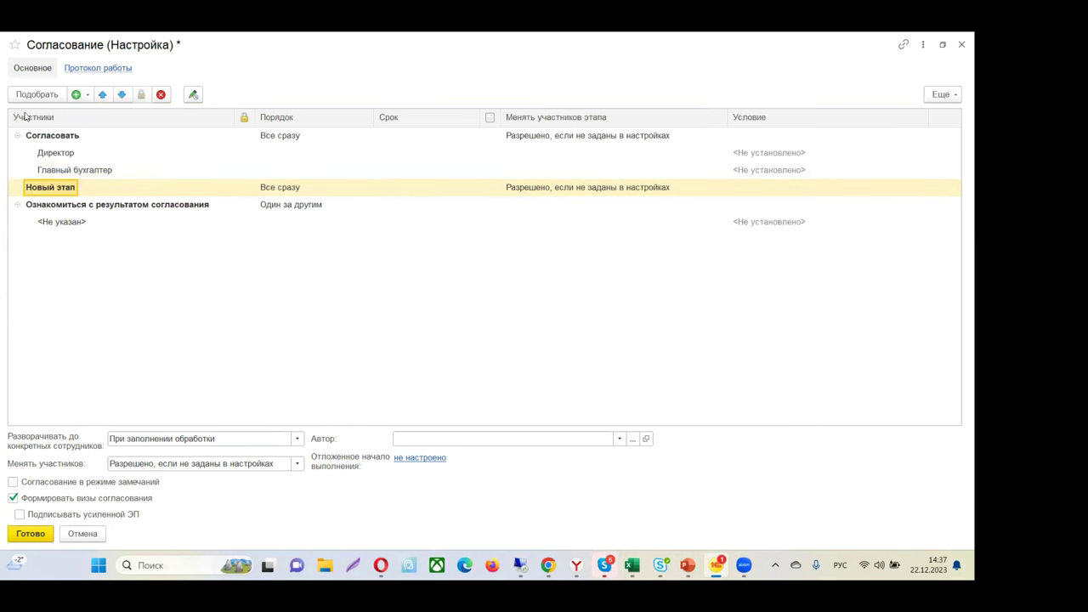
{"action": "left_click", "coordinate": [64, 156]}
{"action": "left_click", "coordinate": [97, 168]}
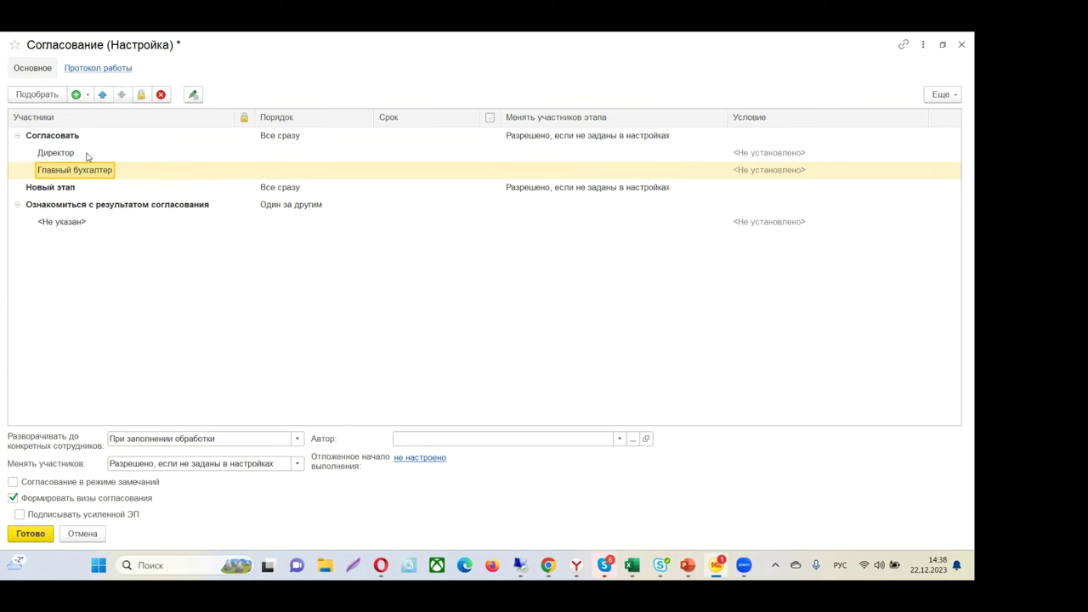
{"action": "left_click", "coordinate": [275, 159]}
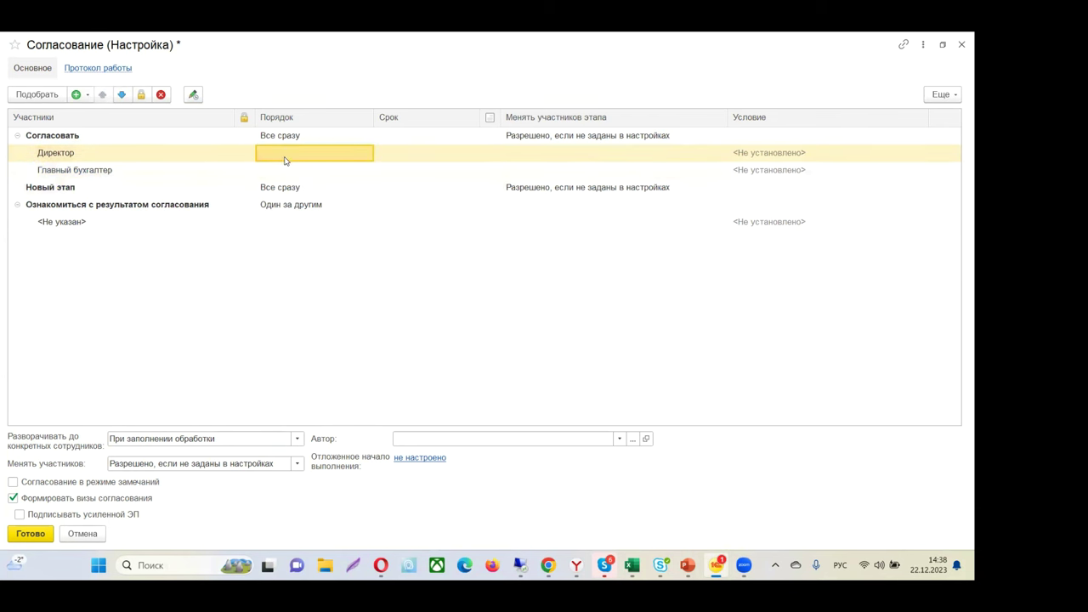
Step: Add a participant to the new approval stage and assign the "Регистратор ДОУ" role to it
{"action": "left_click", "coordinate": [63, 190]}
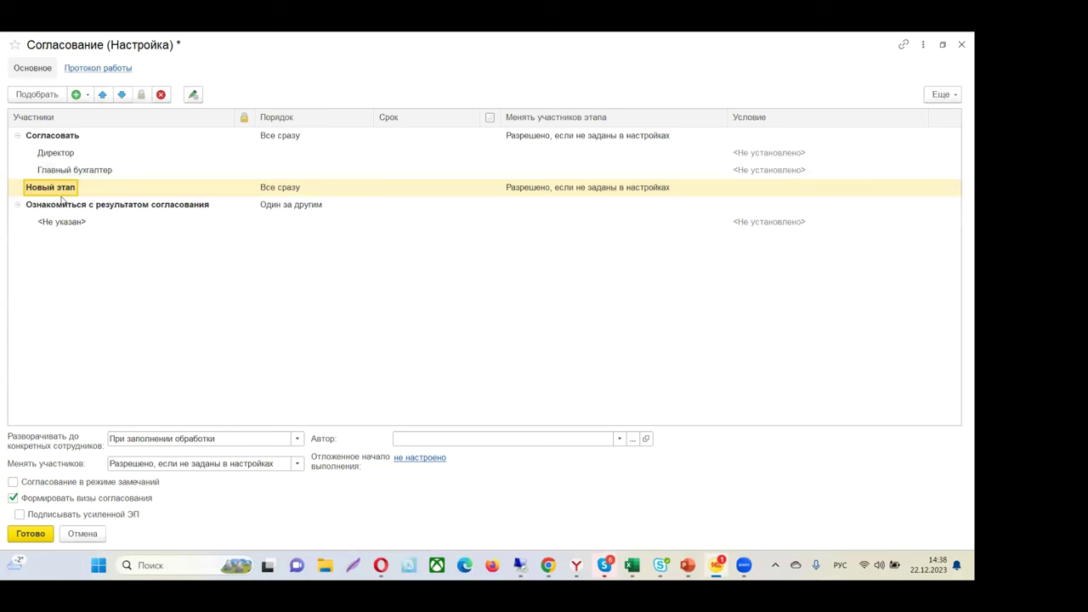
{"action": "left_click", "coordinate": [88, 96]}
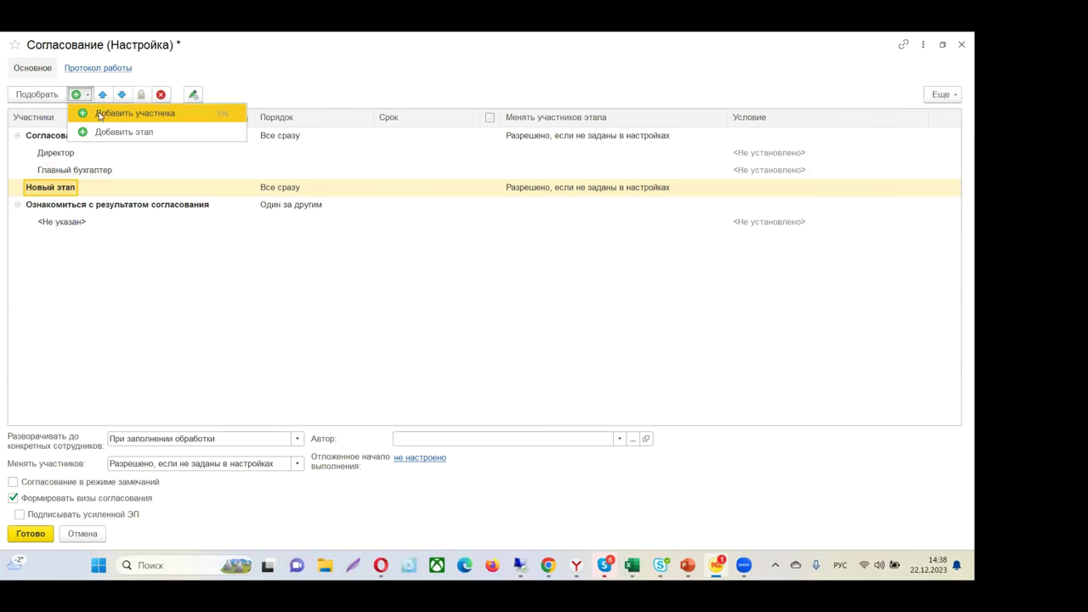
{"action": "left_click", "coordinate": [94, 113]}
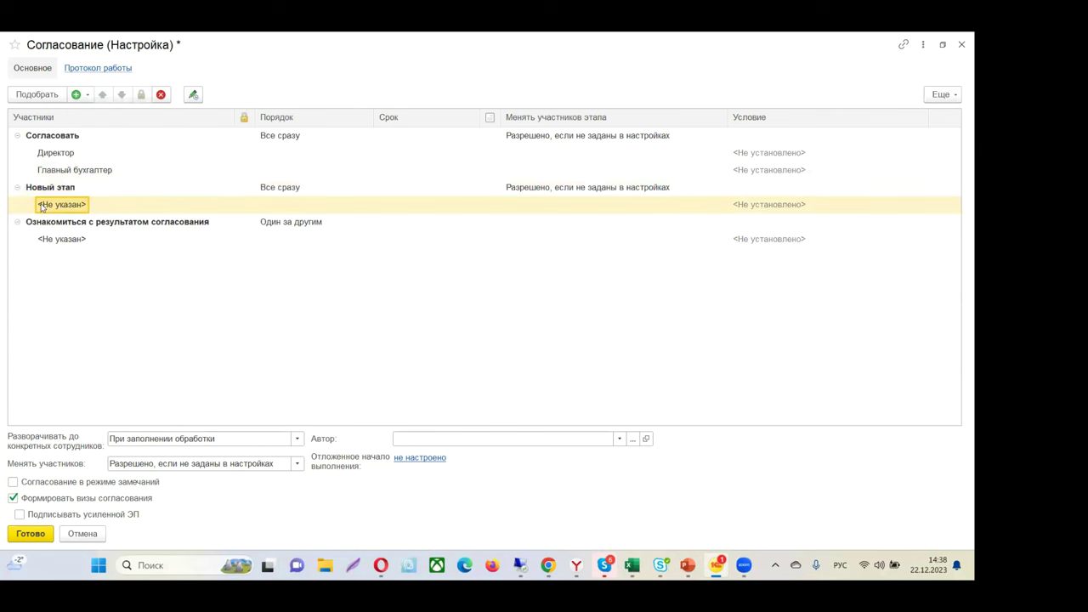
{"action": "left_click", "coordinate": [225, 205]}
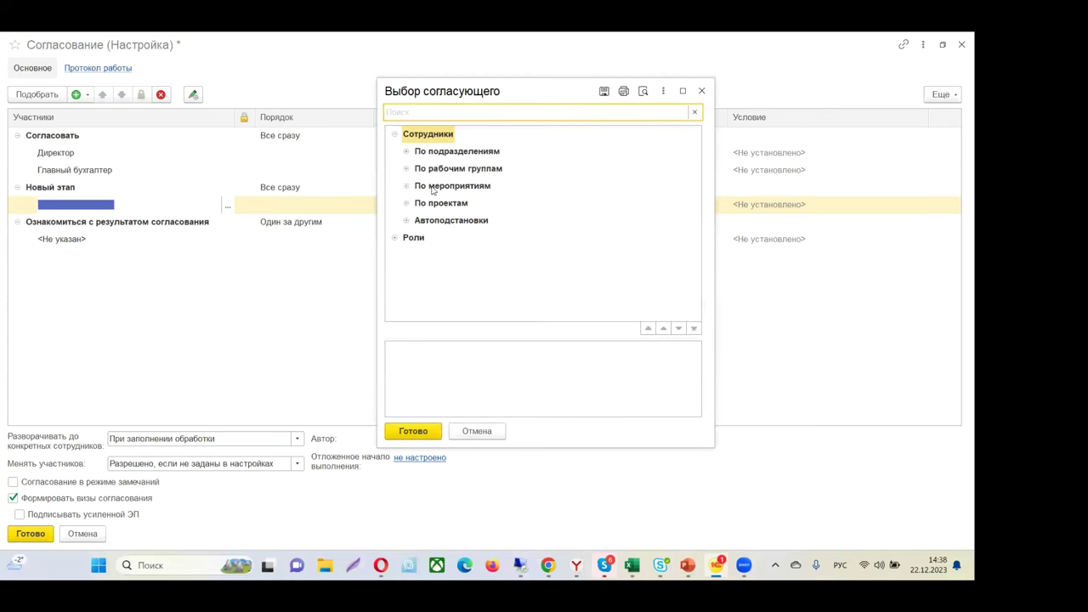
{"action": "left_click", "coordinate": [405, 152]}
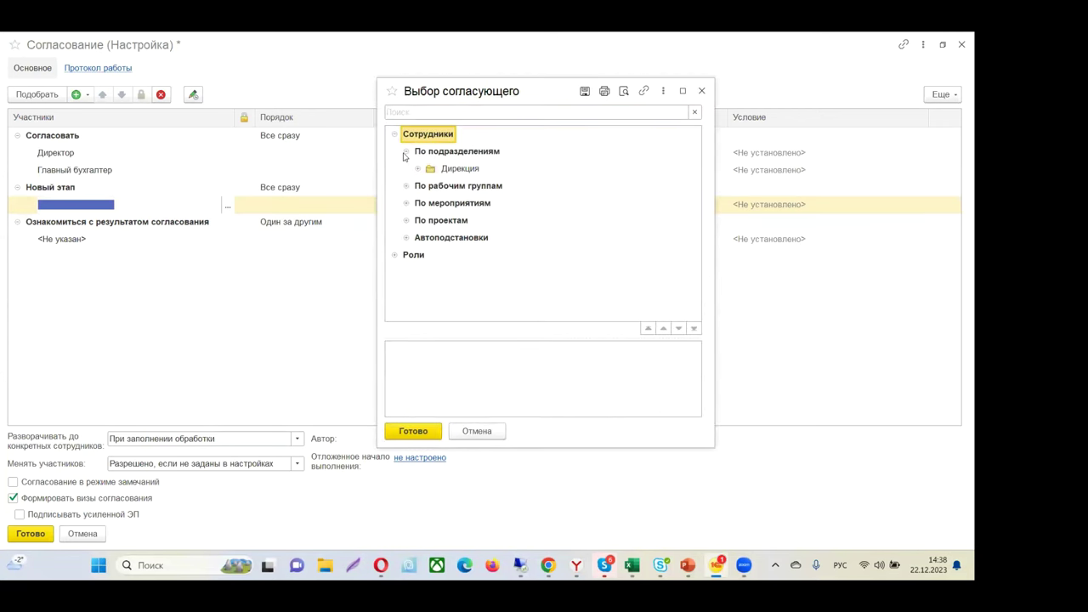
{"action": "left_click", "coordinate": [394, 254]}
{"action": "scroll", "coordinate": [446, 282], "scroll_direction": "down", "scroll_amount": 1}
{"action": "double_click", "coordinate": [444, 273]}
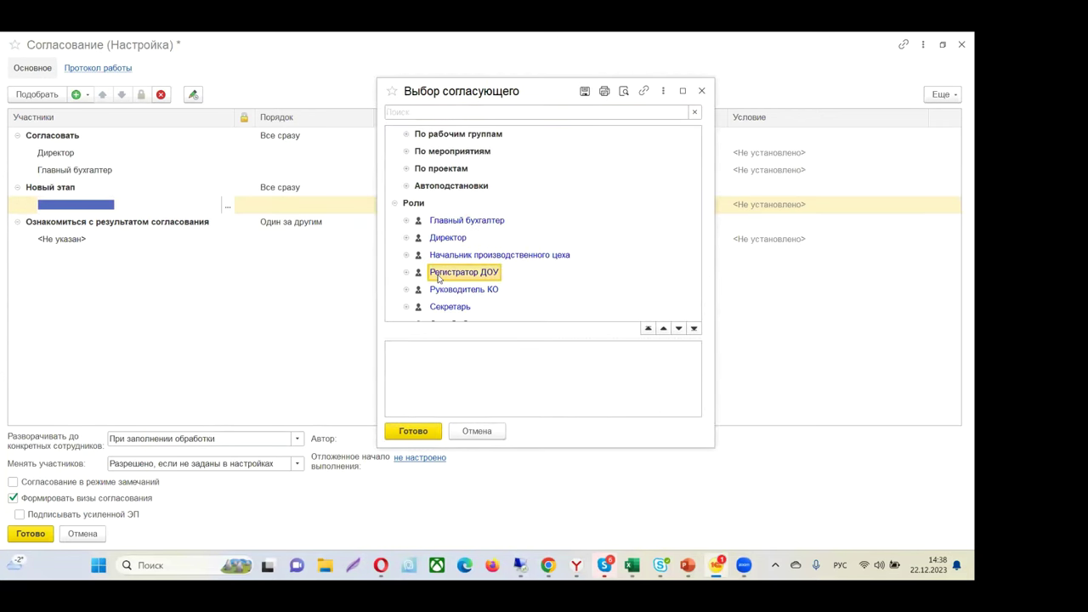
Step: Add a second participant to the new approval stage with the "Руководитель КО" role
{"action": "left_click", "coordinate": [75, 96]}
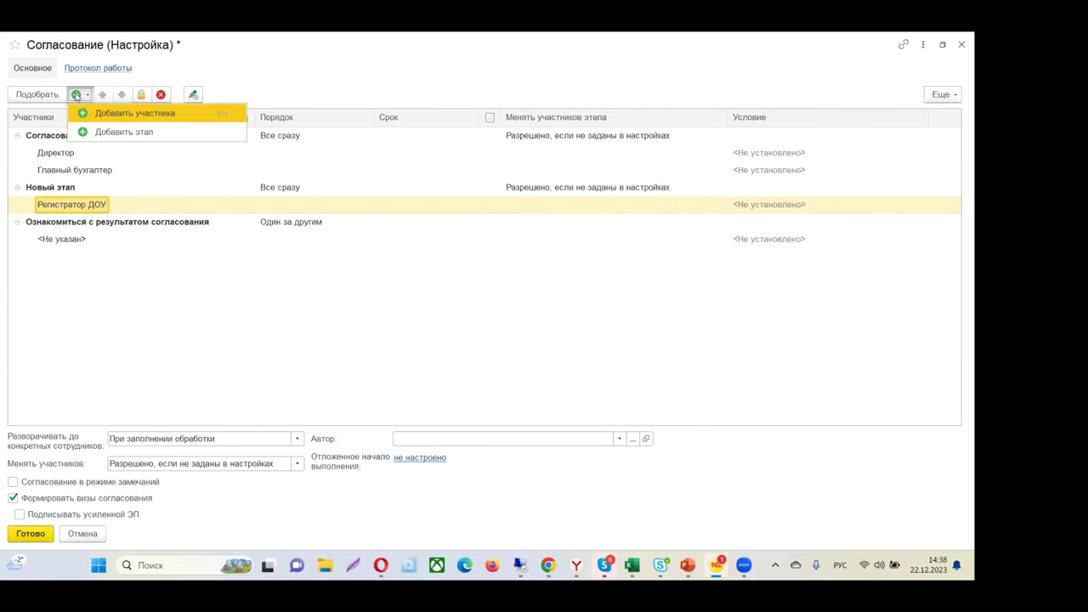
{"action": "left_click", "coordinate": [132, 113]}
{"action": "double_click", "coordinate": [72, 223]}
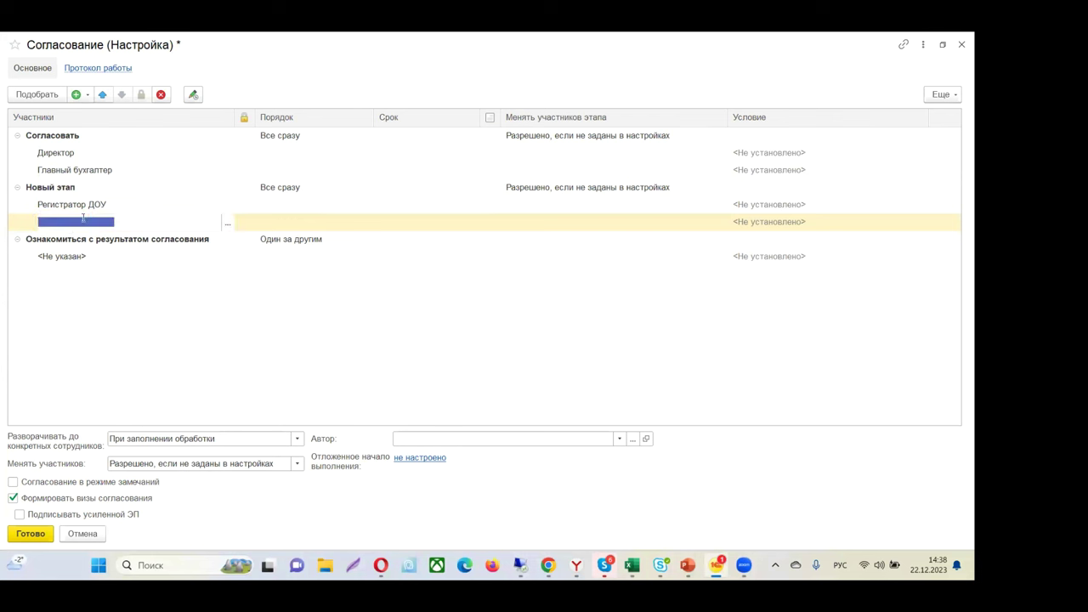
{"action": "left_click", "coordinate": [227, 223]}
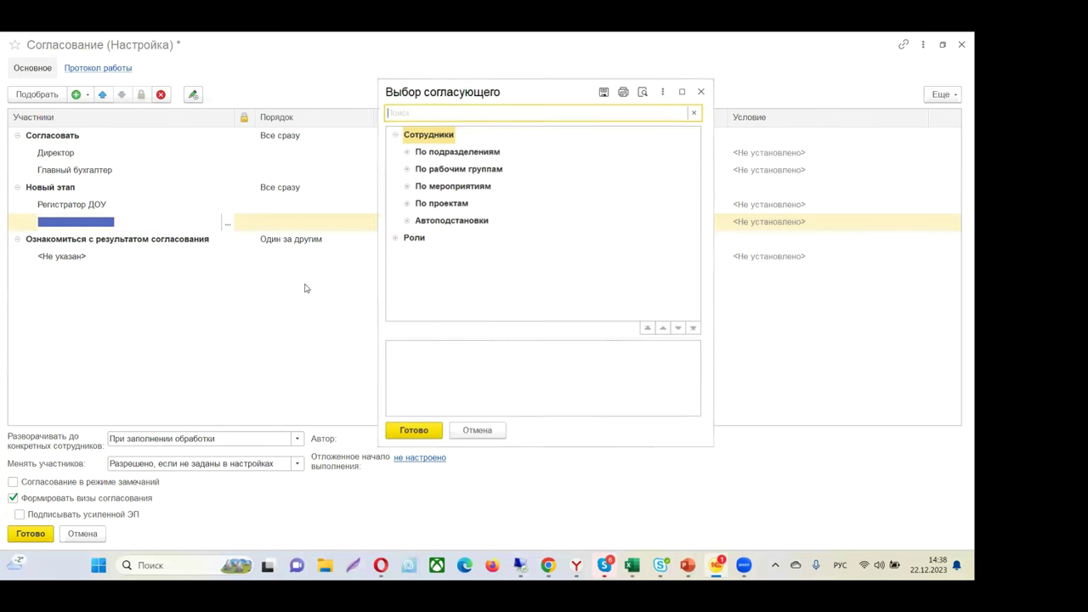
{"action": "left_click", "coordinate": [395, 241]}
{"action": "scroll", "coordinate": [454, 301], "scroll_direction": "down", "scroll_amount": 1}
{"action": "double_click", "coordinate": [455, 291]}
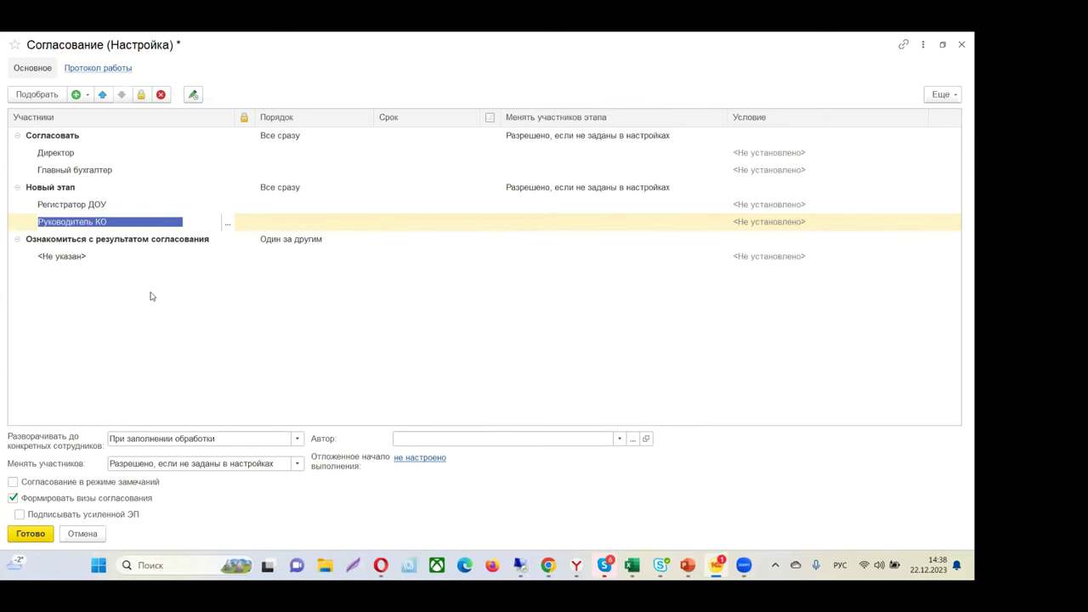
Step: Set the participant order of the new approval stage to "Один за другим"
{"action": "double_click", "coordinate": [335, 189]}
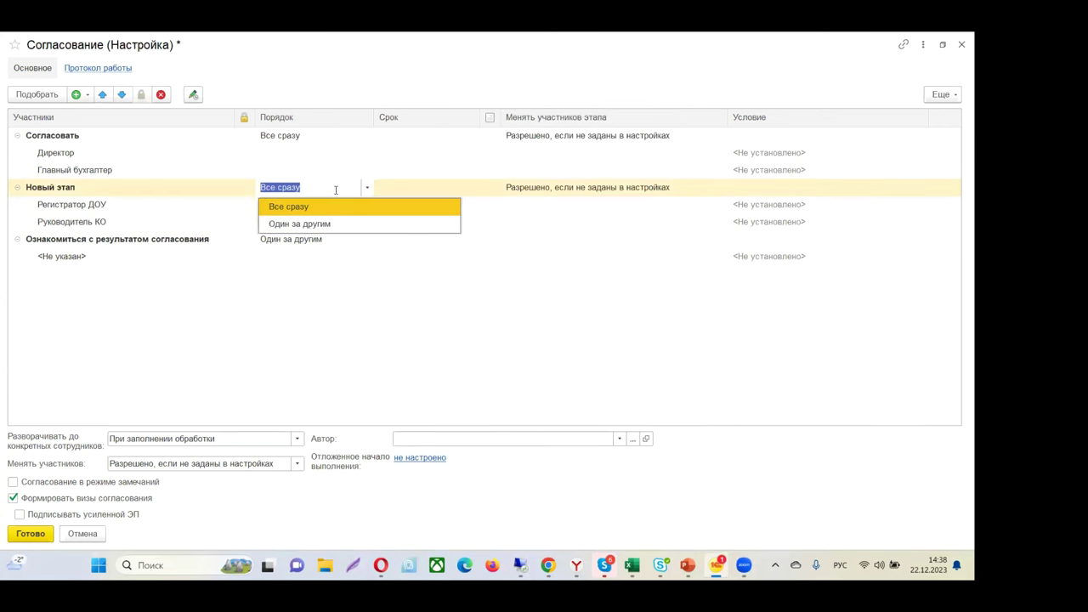
{"action": "left_click", "coordinate": [302, 223]}
{"action": "key", "text": "Return"}
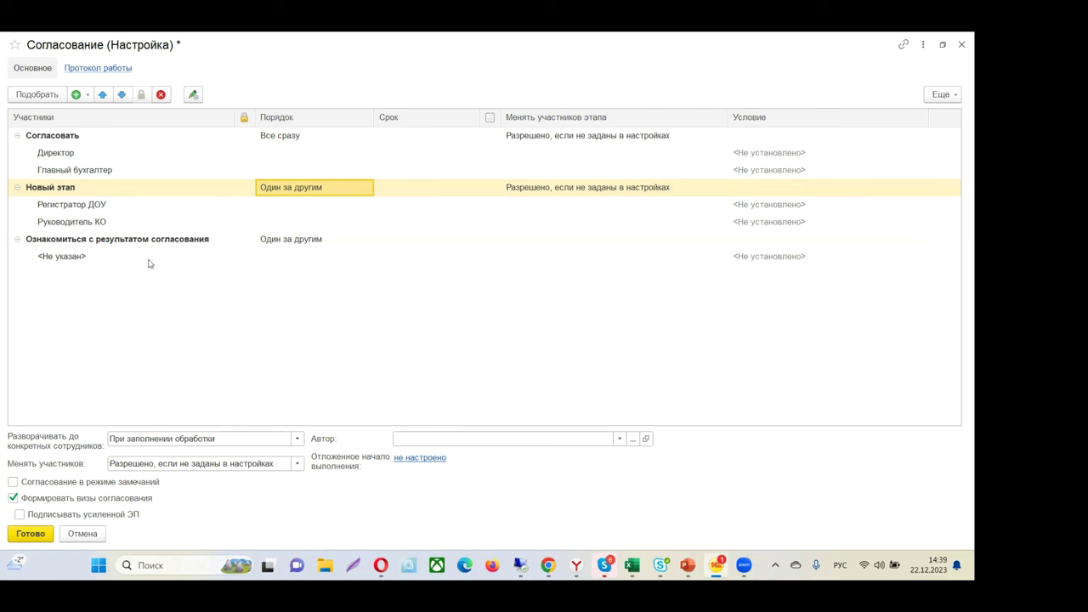
Step: View the "Менять участников этапа" options for the "Согласовать" stage without changing the setting
{"action": "left_click", "coordinate": [532, 133]}
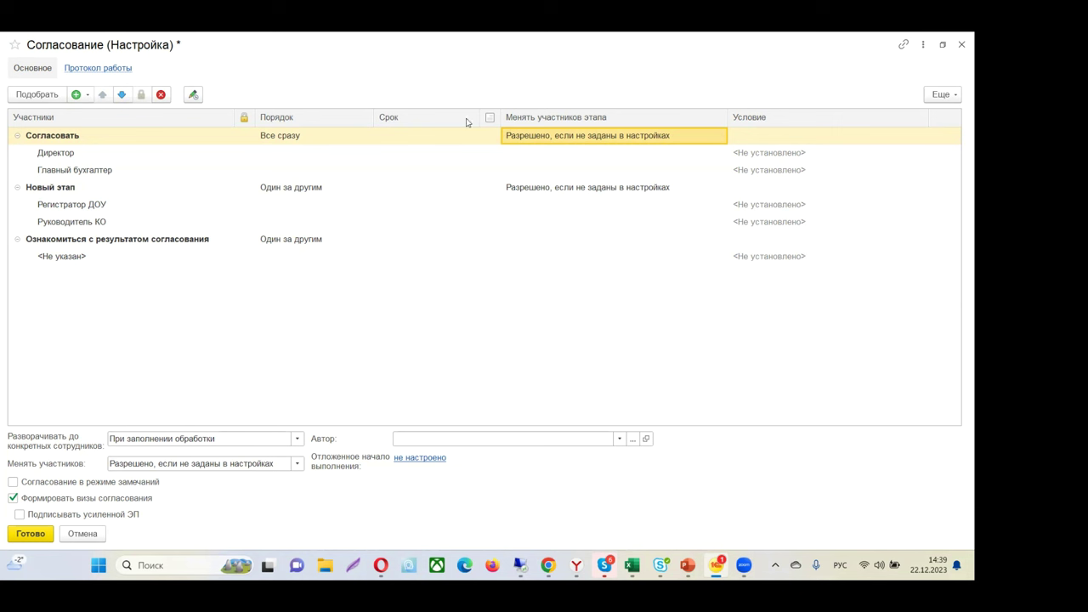
{"action": "double_click", "coordinate": [519, 136]}
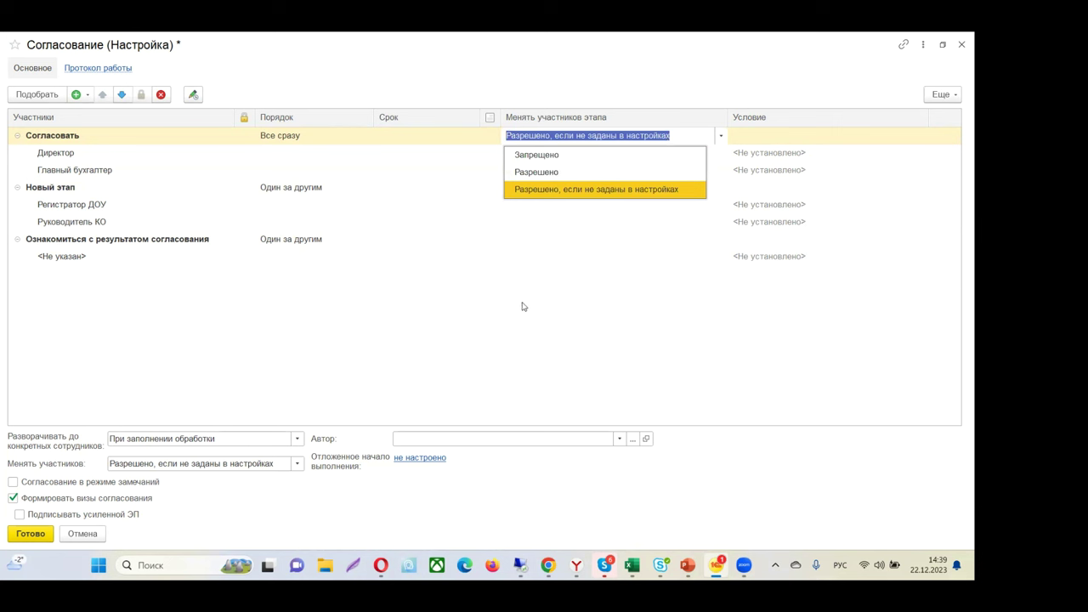
{"action": "key", "text": "Escape"}
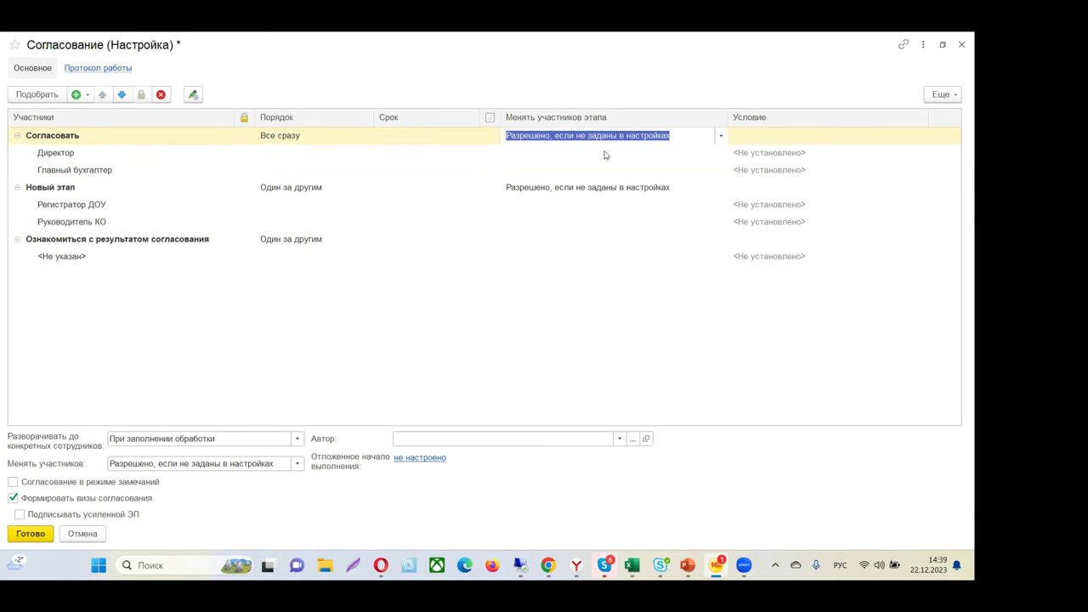
Step: Browse the check algorithms available as a condition for the "Директор" participant without choosing one, and look over the other participants' condition fields
{"action": "left_click", "coordinate": [774, 119]}
{"action": "left_click", "coordinate": [759, 161]}
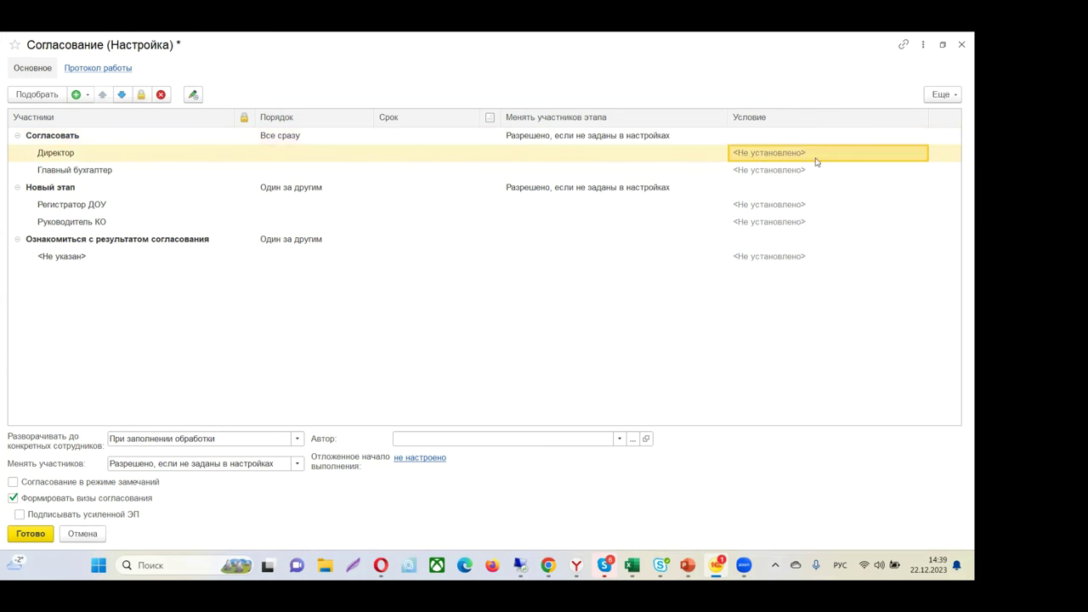
{"action": "left_click", "coordinate": [880, 153]}
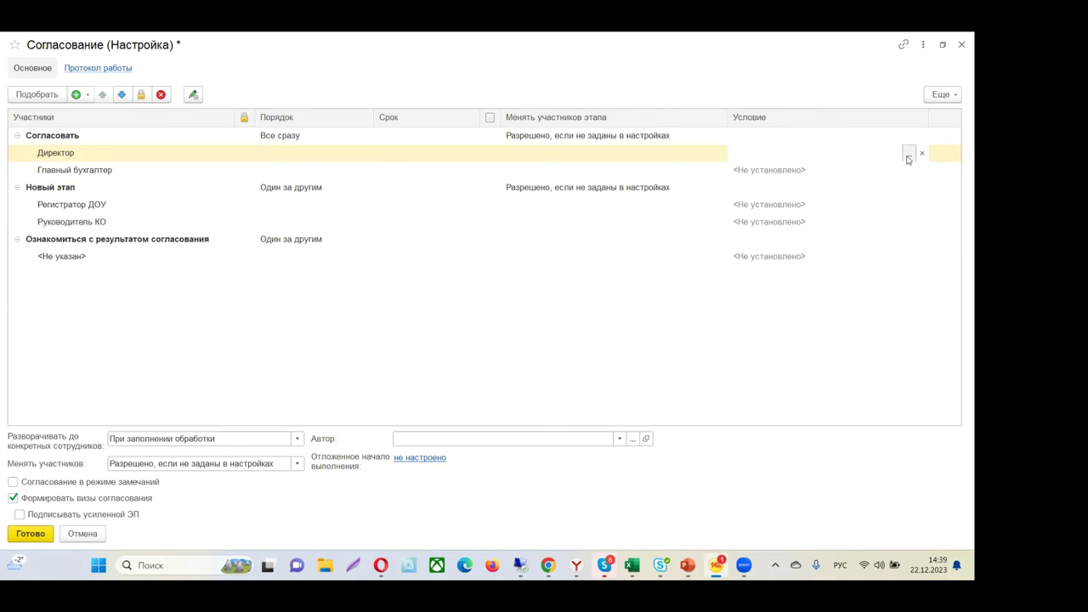
{"action": "left_click", "coordinate": [909, 155]}
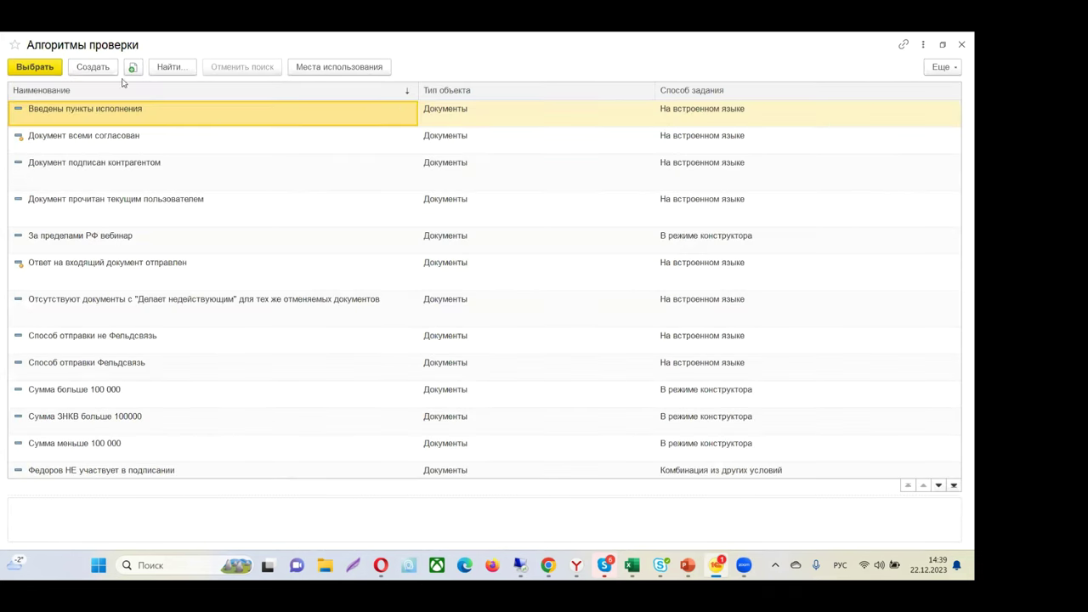
{"action": "scroll", "coordinate": [272, 262], "scroll_direction": "down", "scroll_amount": 1}
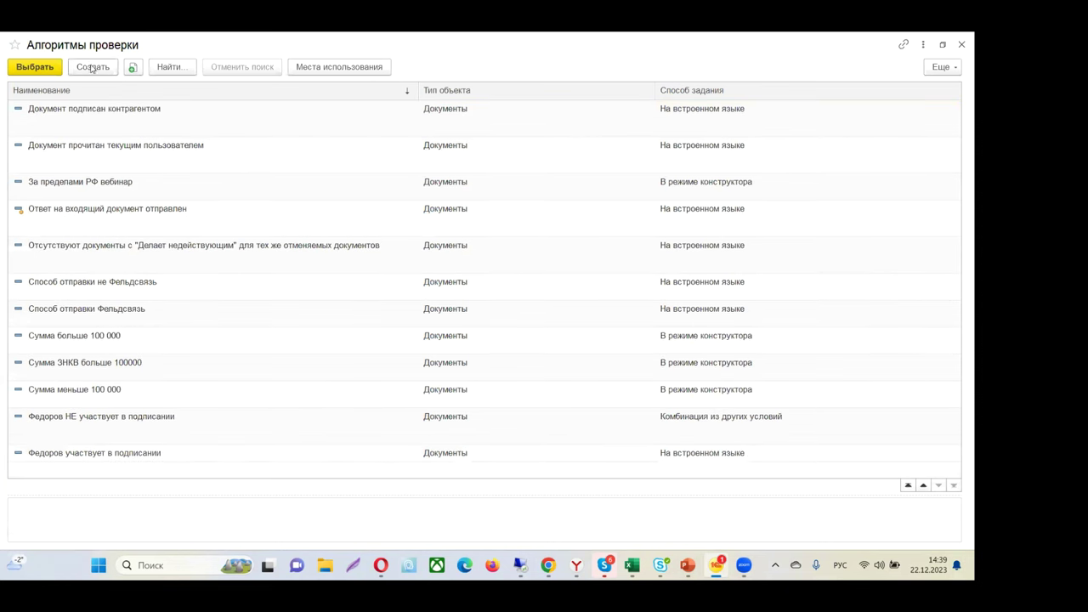
{"action": "scroll", "coordinate": [162, 326], "scroll_direction": "up", "scroll_amount": 1}
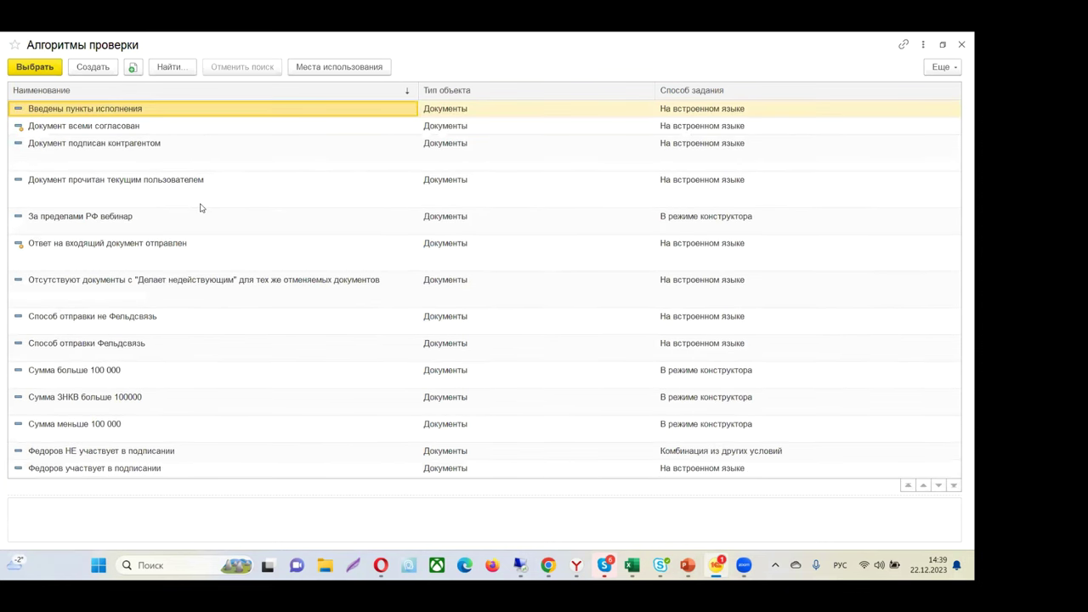
{"action": "left_click", "coordinate": [961, 44]}
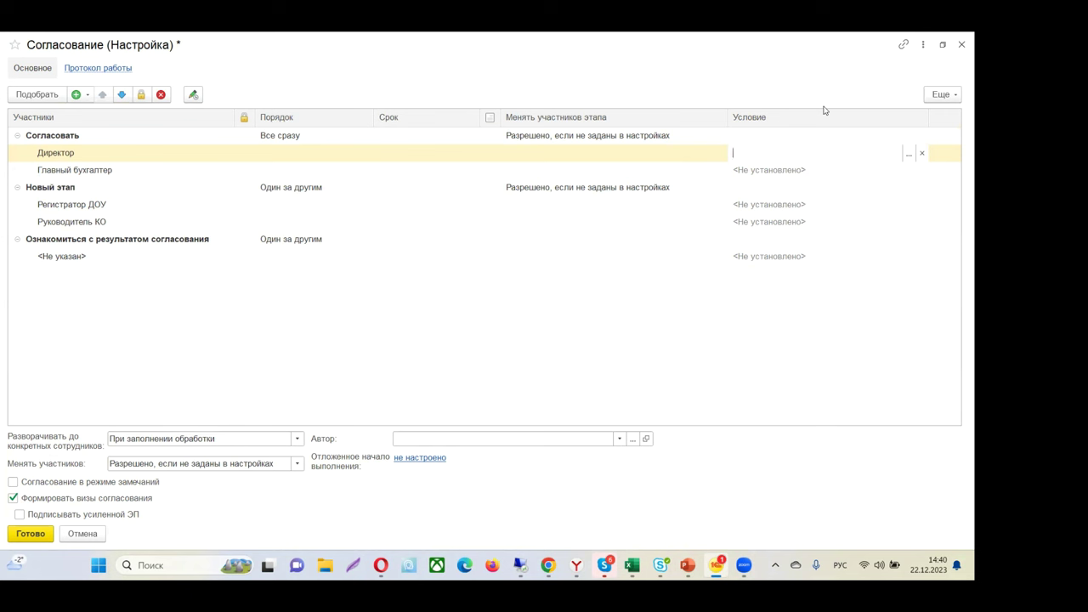
{"action": "left_click", "coordinate": [743, 177]}
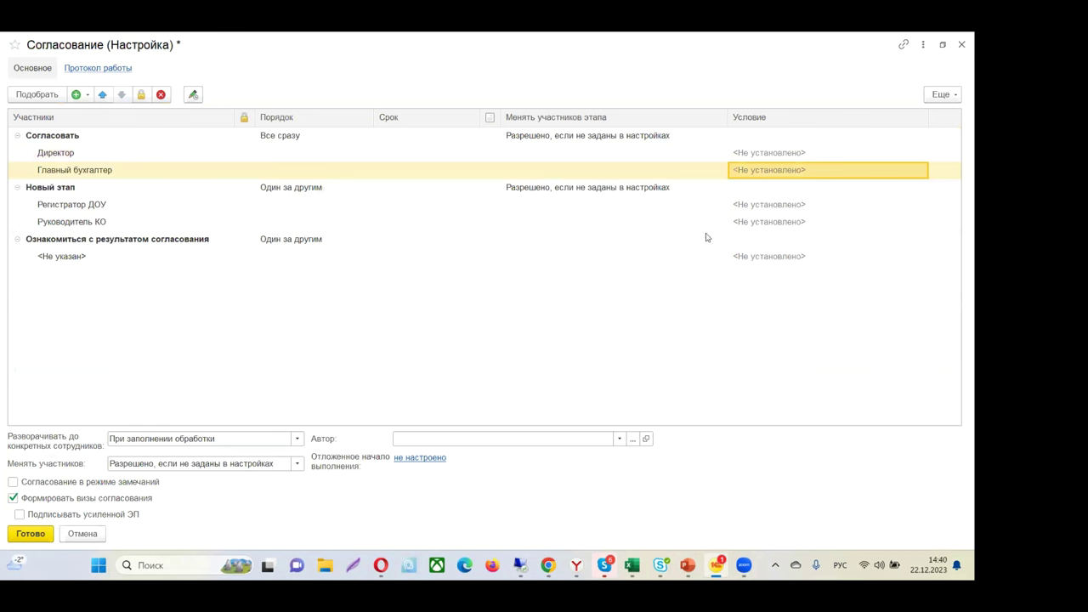
{"action": "left_click", "coordinate": [741, 212]}
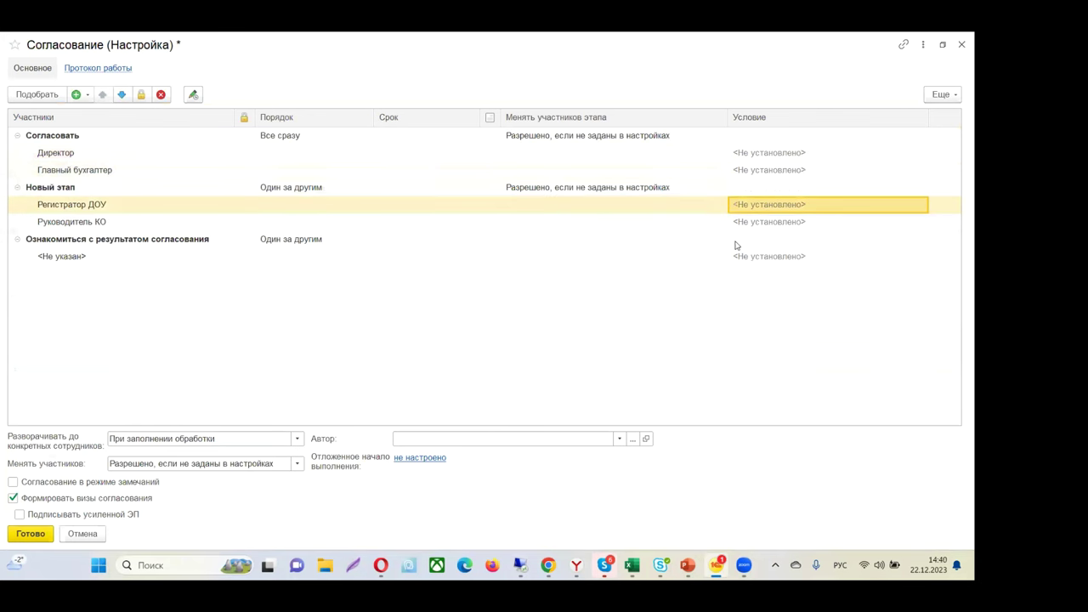
{"action": "left_click", "coordinate": [762, 224]}
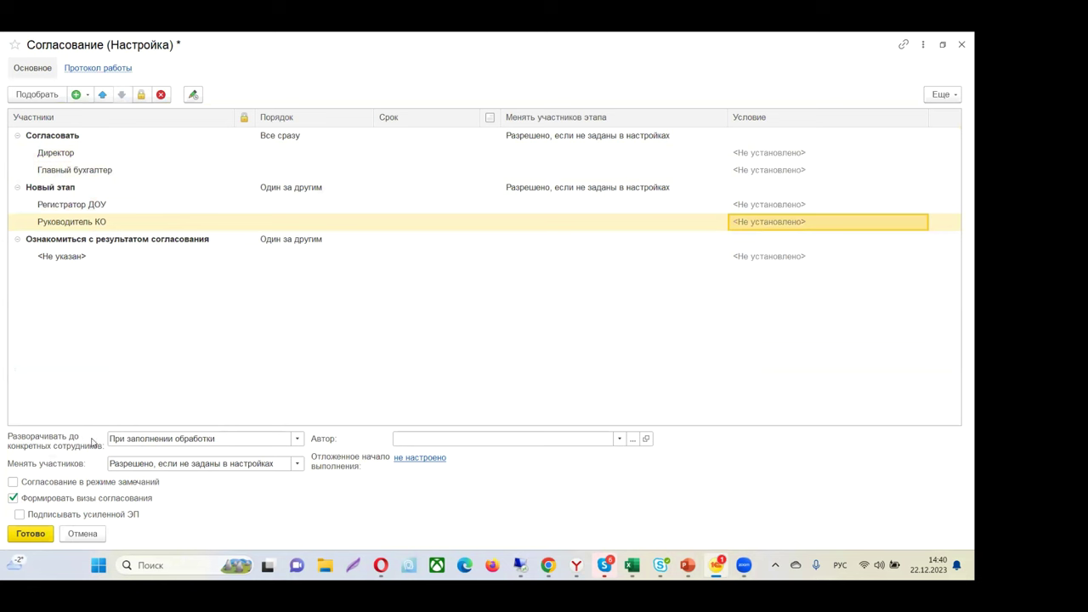
Step: Review the "Разворачивать до конкретных сотрудников" and "Менять участников" settings without changing them, and save the "Согласование" action settings
{"action": "left_click", "coordinate": [297, 438]}
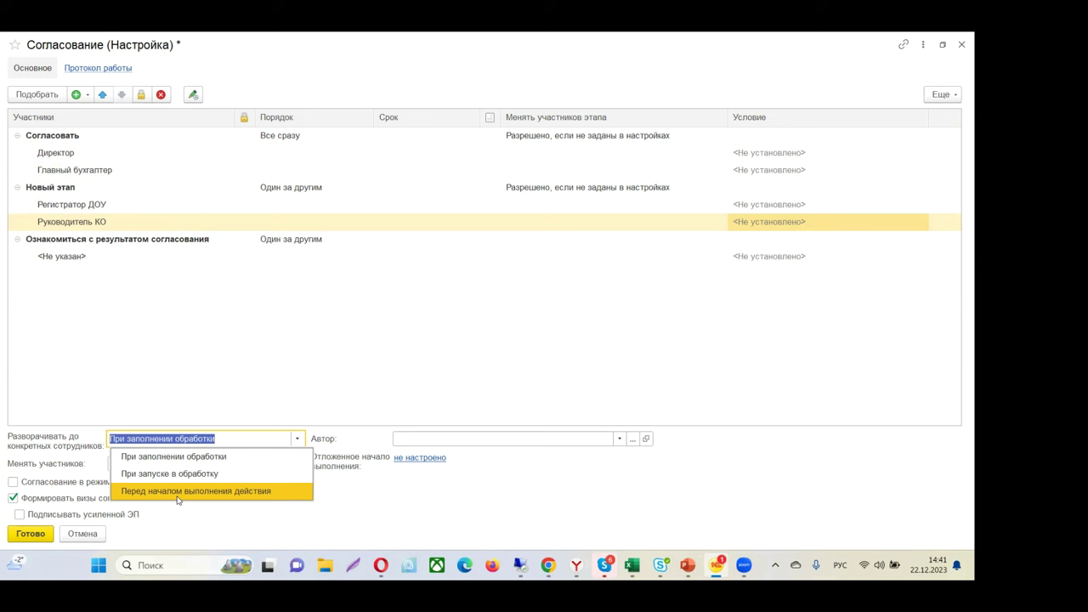
{"action": "left_click", "coordinate": [340, 488]}
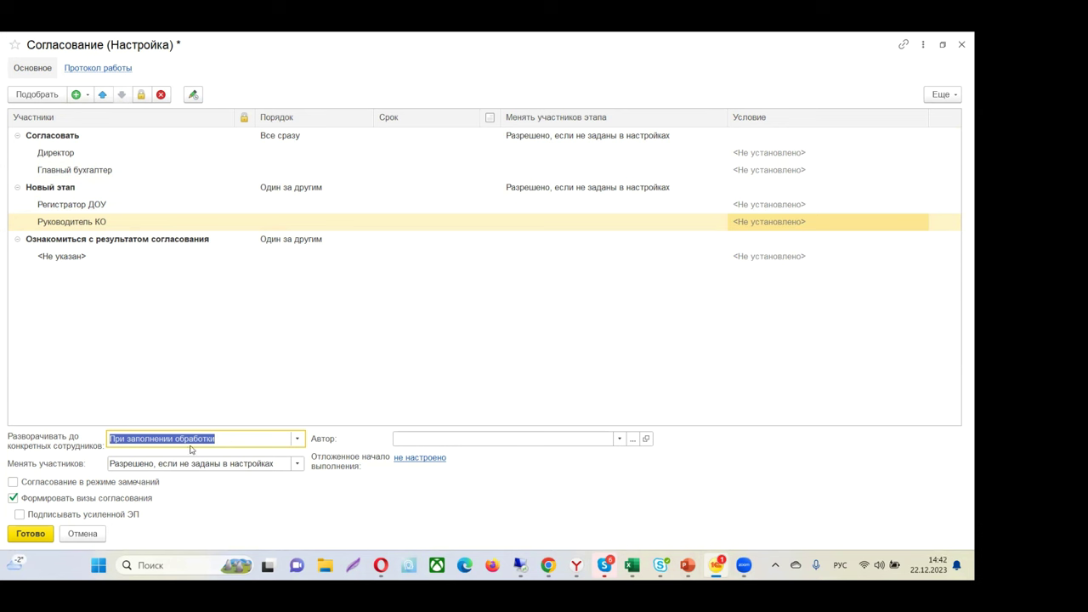
{"action": "left_click", "coordinate": [296, 463]}
{"action": "left_click", "coordinate": [377, 489]}
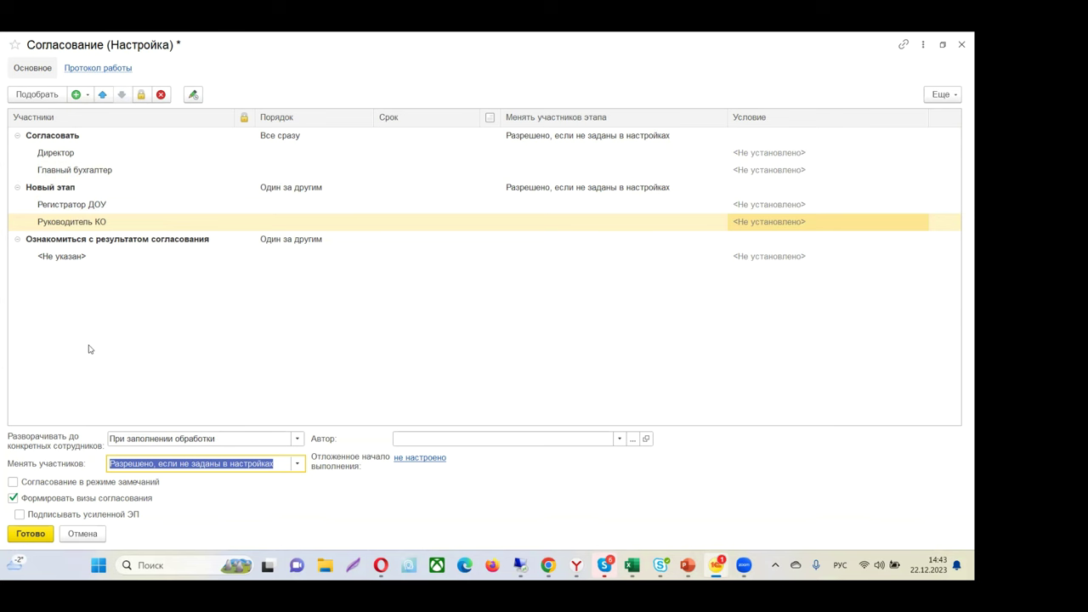
{"action": "left_click", "coordinate": [23, 541]}
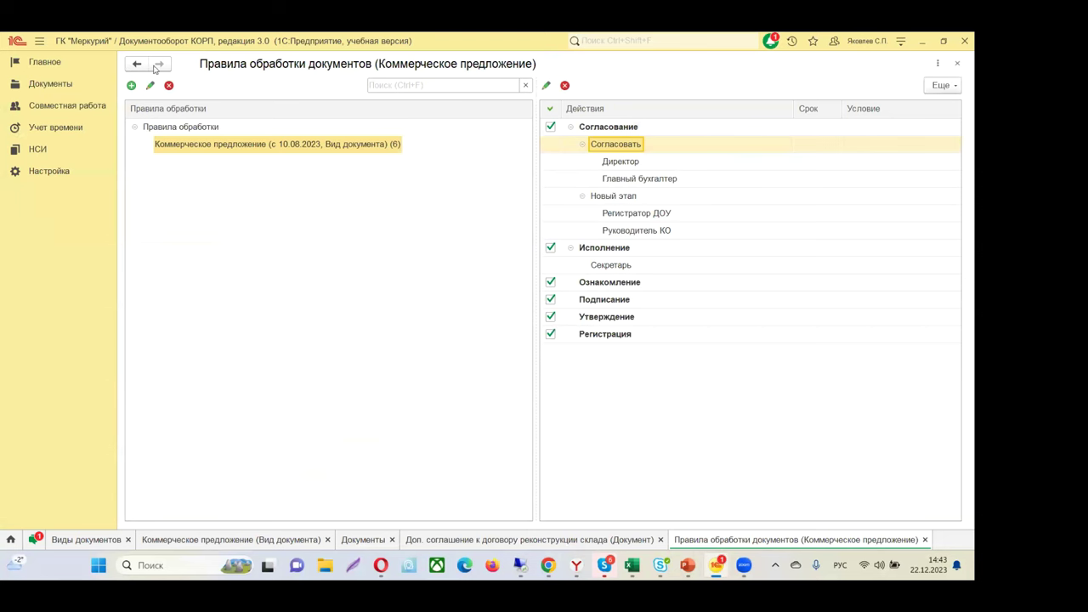
Step: Switch to the PowerPoint presentation and go through slides 12 to 14 on carrying out approval, its results and its history
{"action": "left_click", "coordinate": [686, 565]}
{"action": "left_click", "coordinate": [77, 462]}
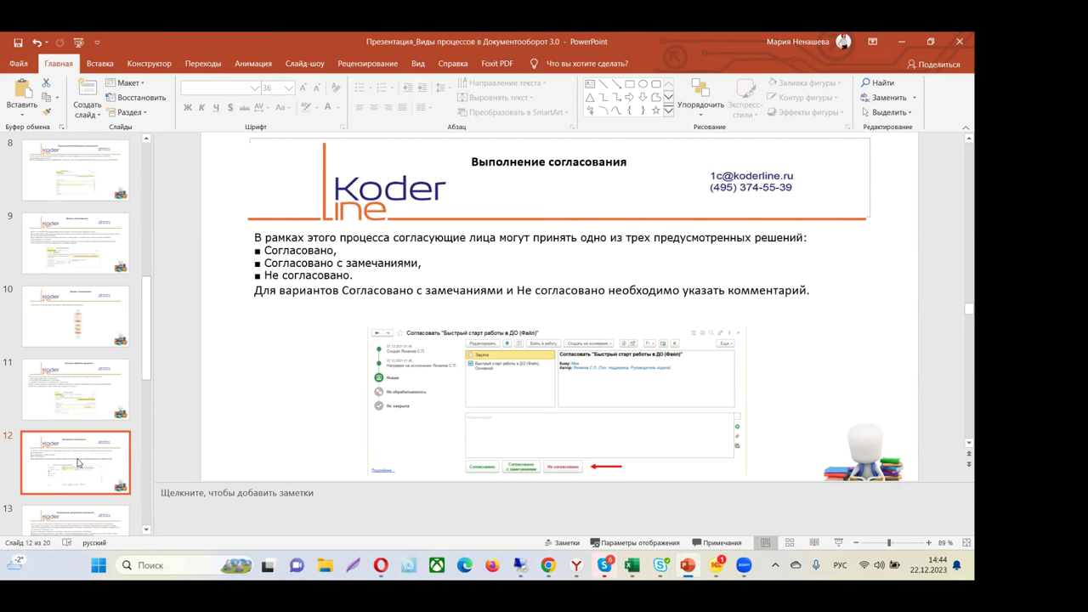
{"action": "scroll", "coordinate": [100, 383], "scroll_direction": "down", "scroll_amount": 3}
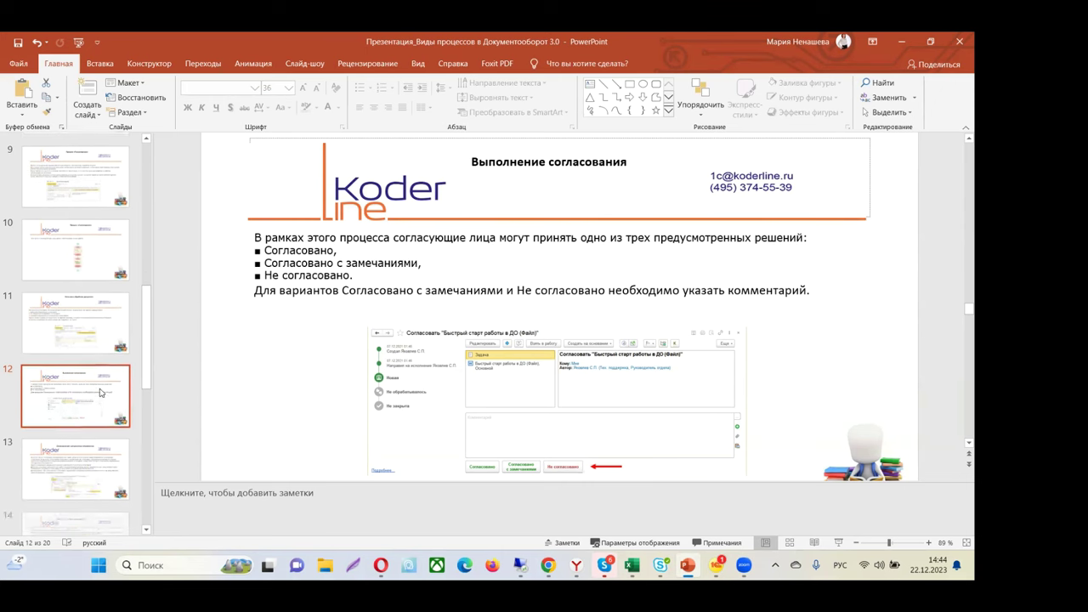
{"action": "scroll", "coordinate": [100, 383], "scroll_direction": "down", "scroll_amount": 4}
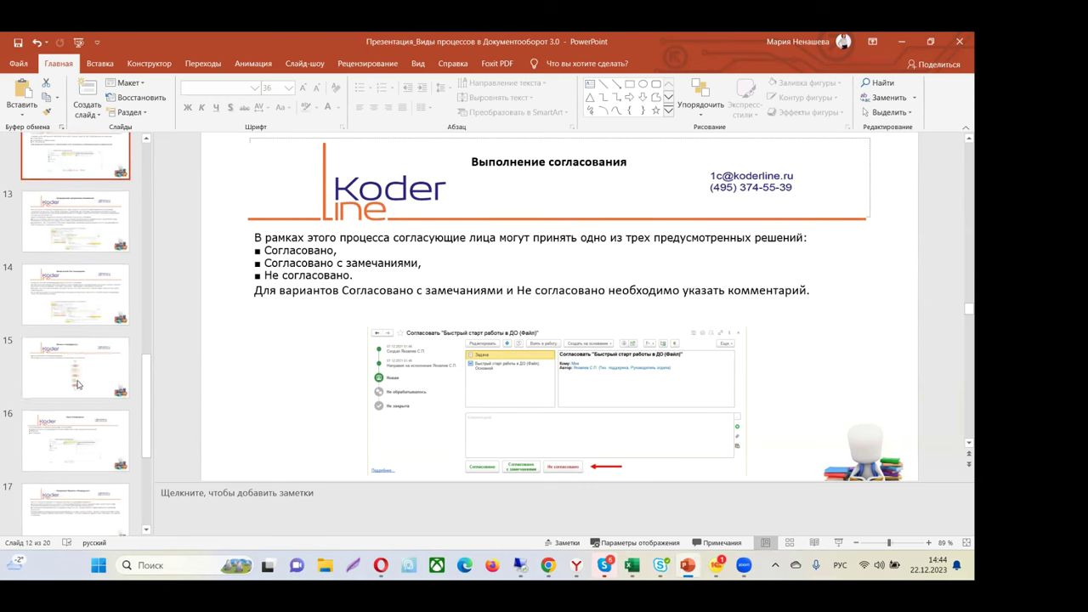
{"action": "left_click", "coordinate": [61, 218]}
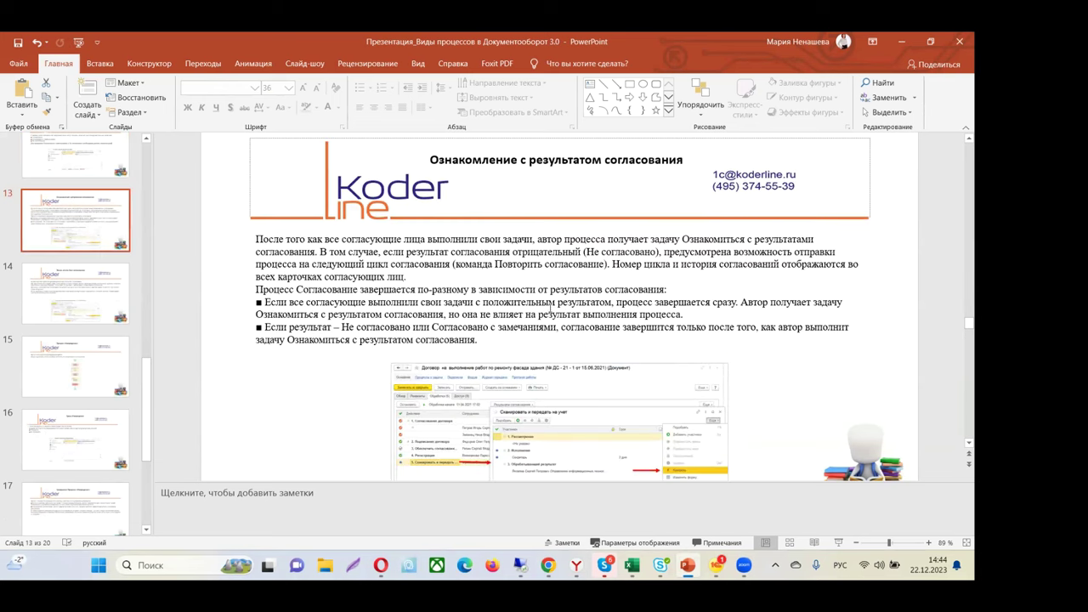
{"action": "scroll", "coordinate": [537, 327], "scroll_direction": "down", "scroll_amount": 1}
{"action": "scroll", "coordinate": [537, 328], "scroll_direction": "down", "scroll_amount": 2}
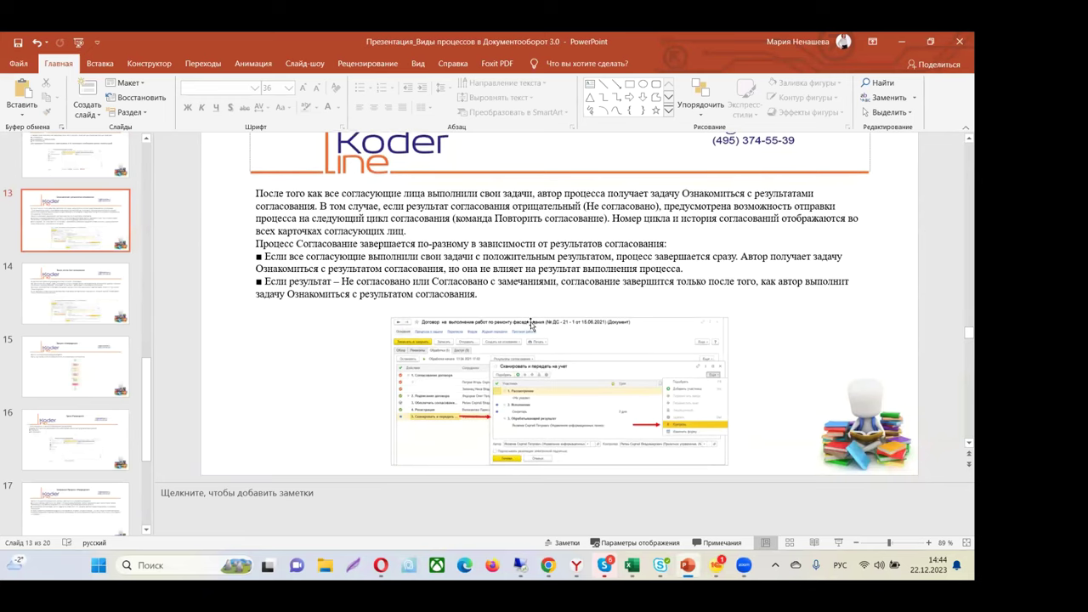
{"action": "left_click", "coordinate": [50, 303]}
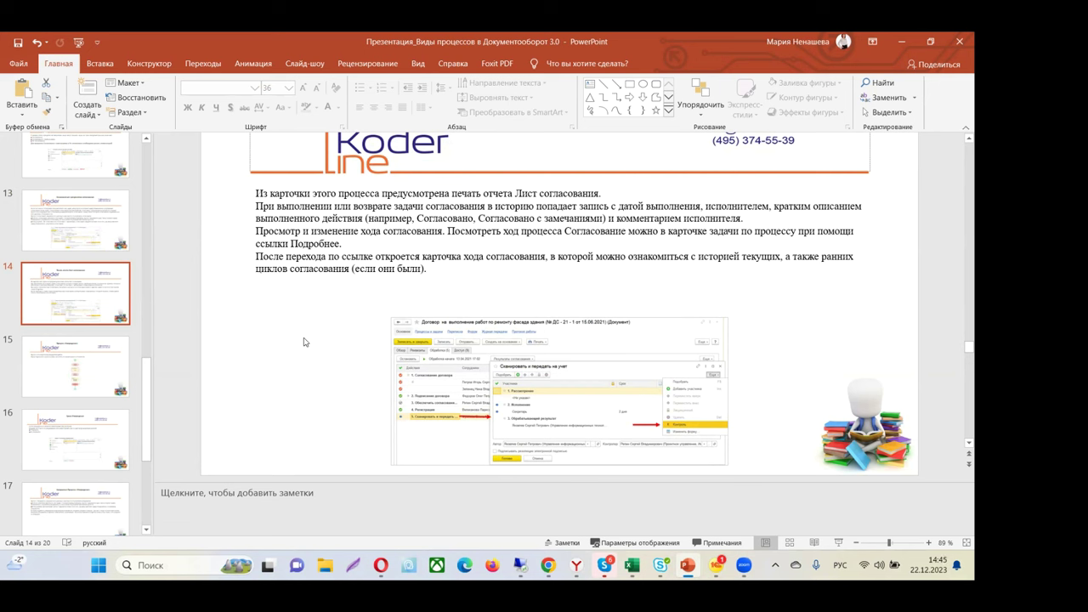
Step: Read slides 15 to 17 on the "Утверждение" process, its deadlines and its completion
{"action": "left_click", "coordinate": [79, 347]}
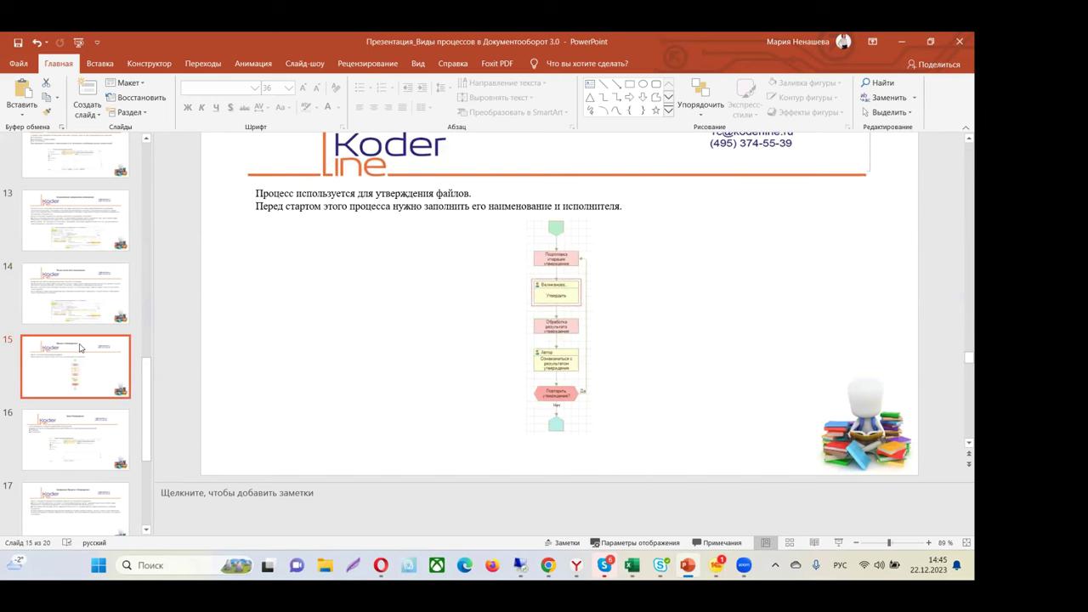
{"action": "scroll", "coordinate": [453, 316], "scroll_direction": "up", "scroll_amount": 1}
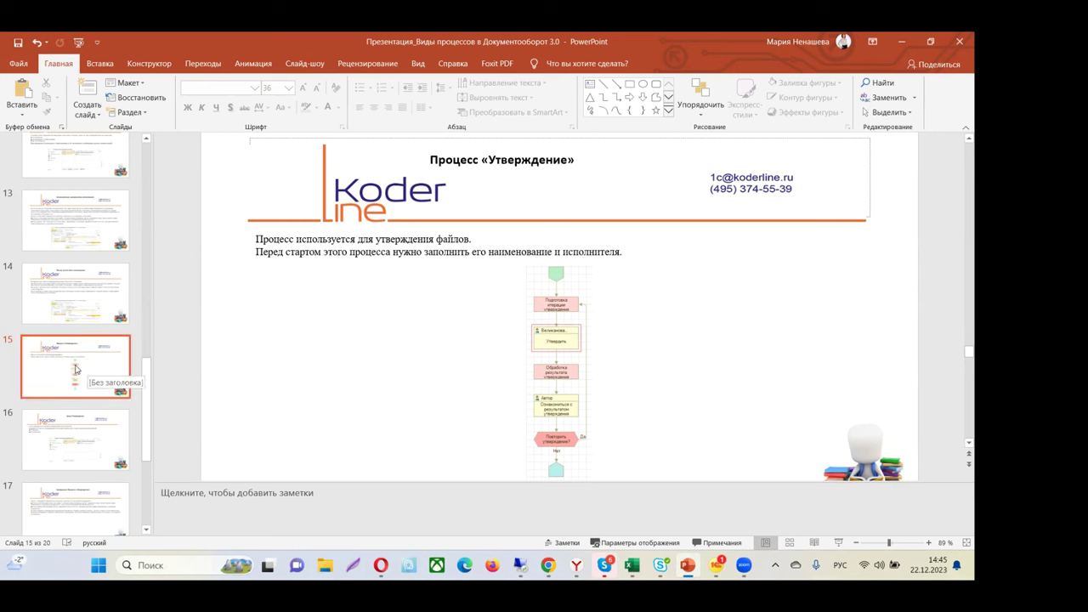
{"action": "left_click", "coordinate": [61, 425]}
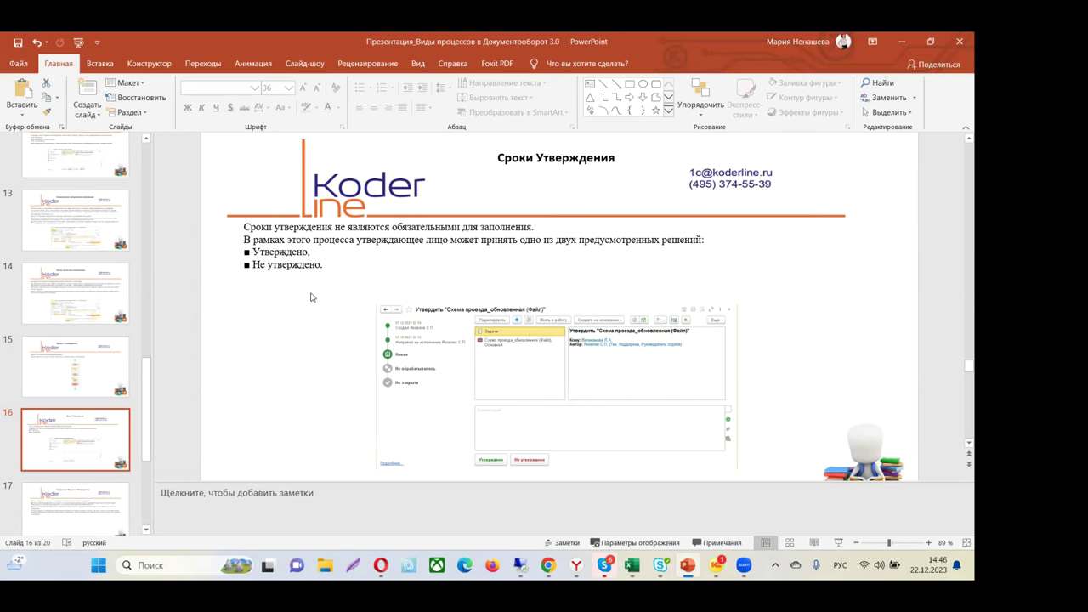
{"action": "left_click", "coordinate": [46, 511]}
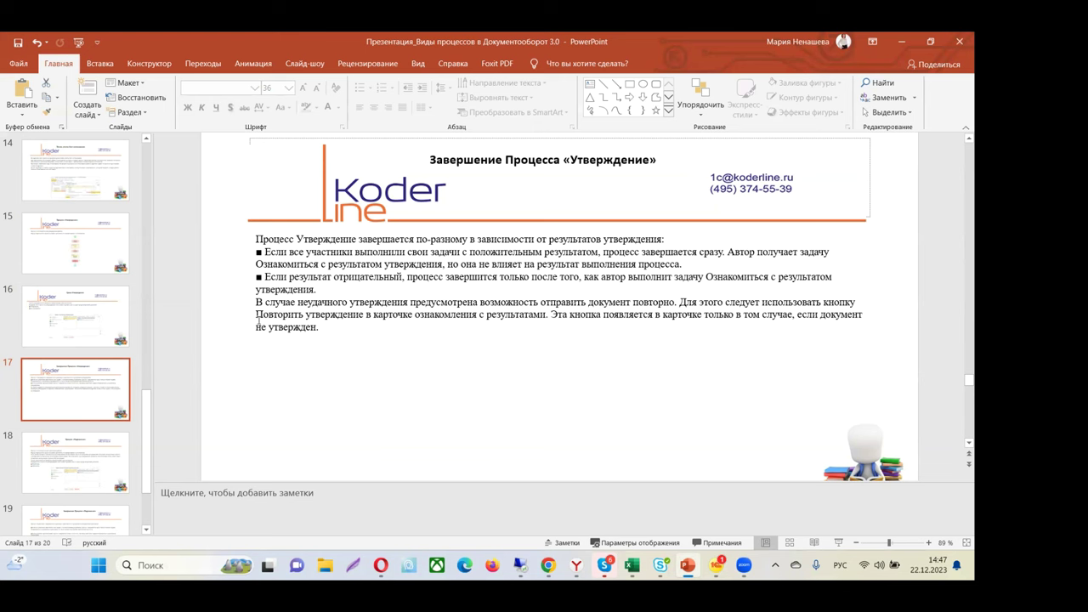
Step: Read slide 18 on the "Подписание" process through to the task card picture at its end
{"action": "left_click", "coordinate": [74, 474]}
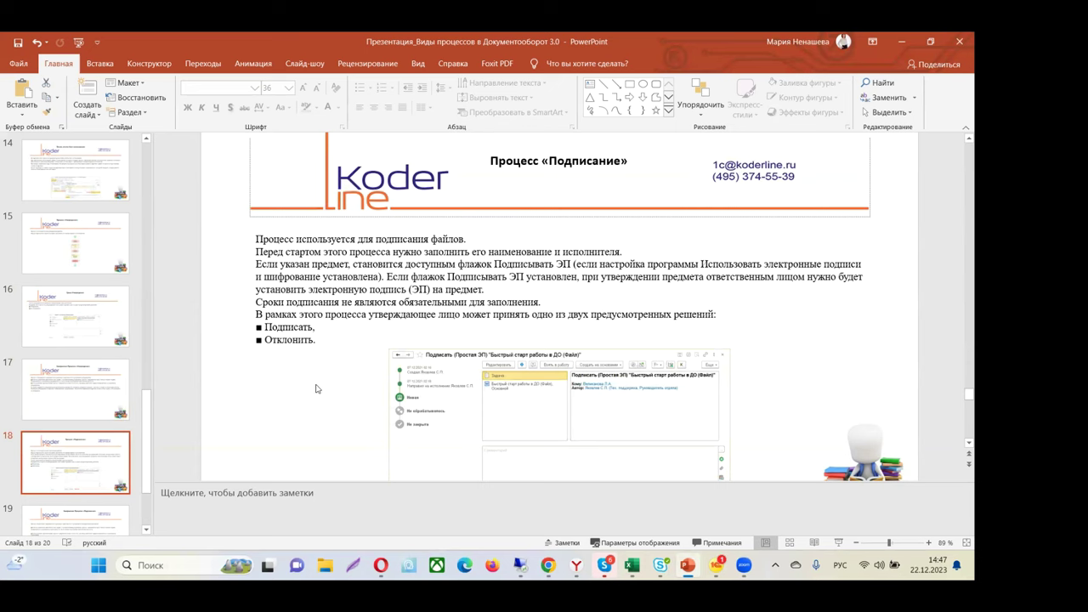
{"action": "scroll", "coordinate": [317, 389], "scroll_direction": "down", "scroll_amount": 1}
{"action": "scroll", "coordinate": [312, 384], "scroll_direction": "down", "scroll_amount": 1}
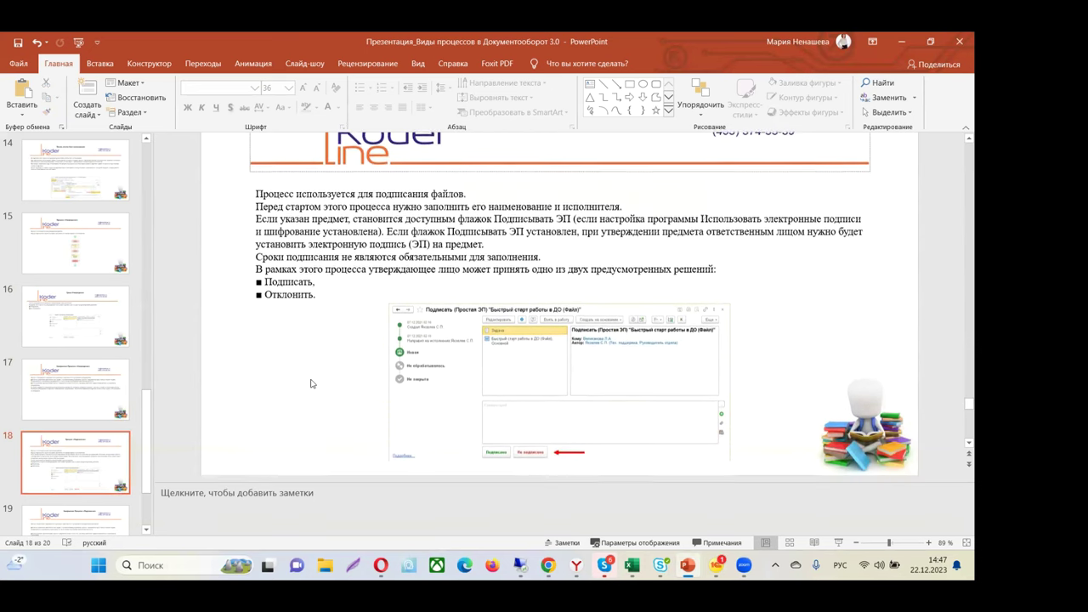
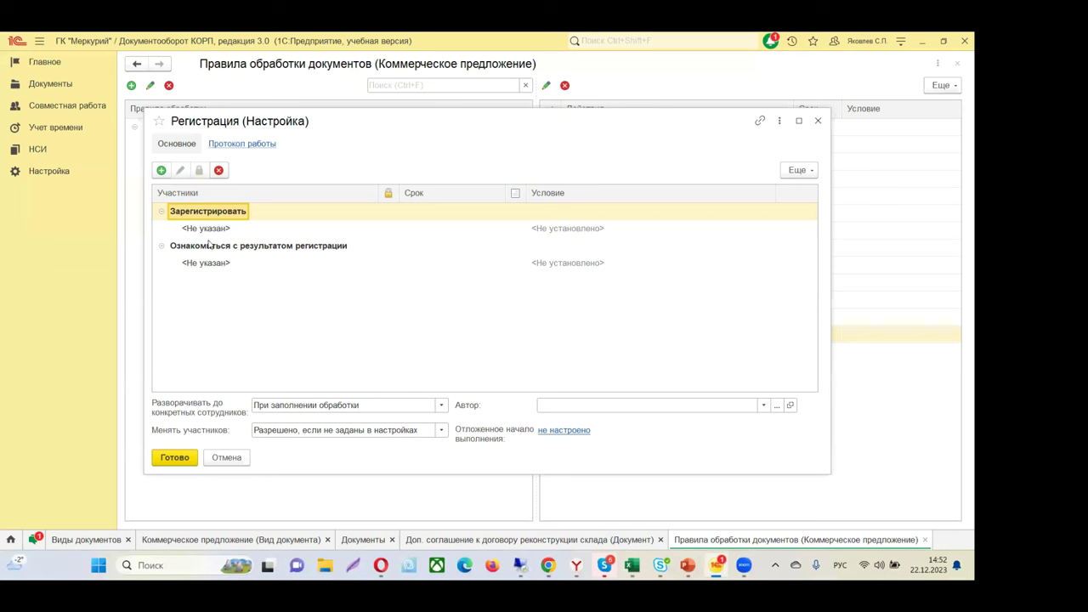
Step: Switch back to the PowerPoint presentation and show the closing slide "Спасибо за внимание!"
{"action": "left_click", "coordinate": [690, 460]}
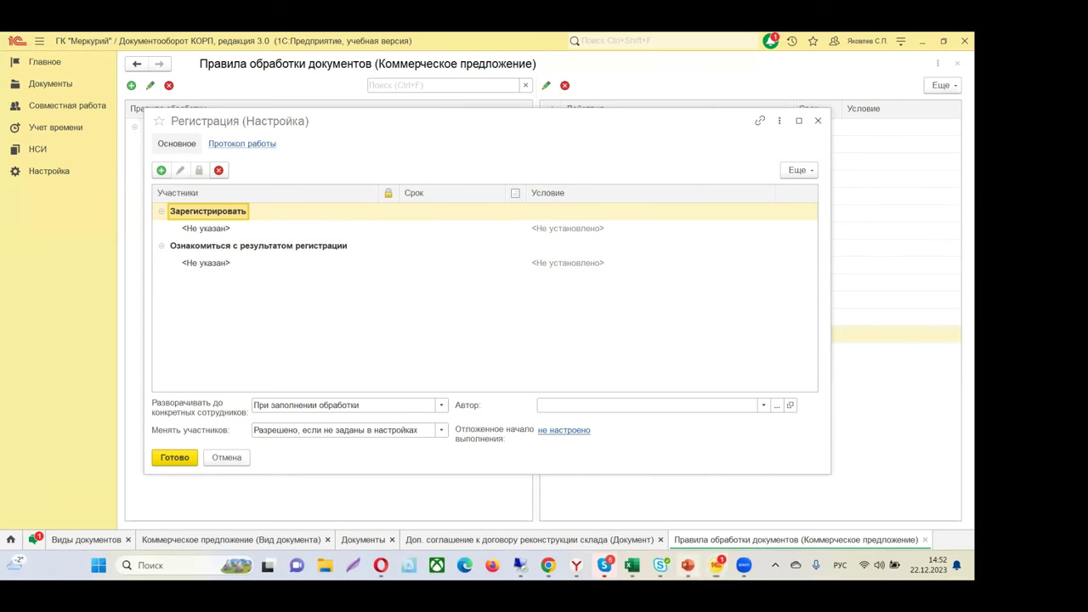
{"action": "left_click", "coordinate": [85, 486]}
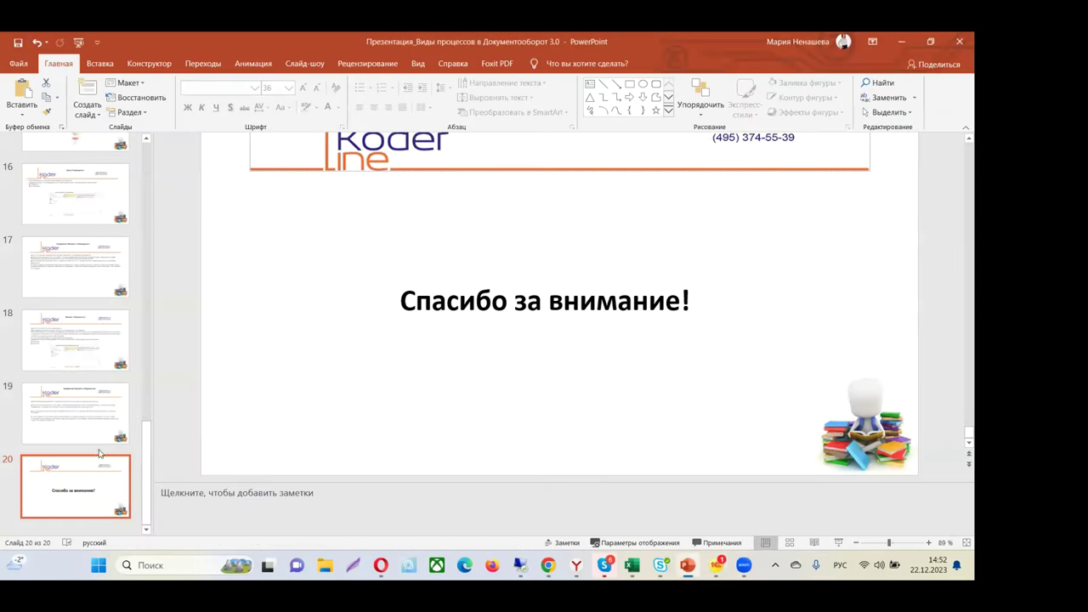
{"action": "scroll", "coordinate": [556, 259], "scroll_direction": "up", "scroll_amount": 2}
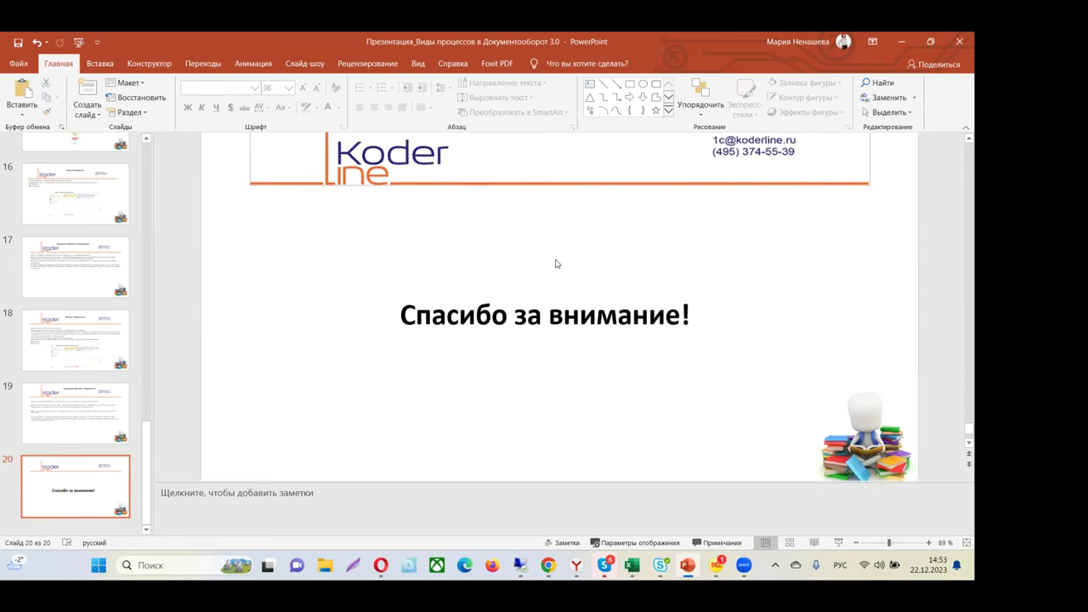
{"action": "scroll", "coordinate": [557, 263], "scroll_direction": "up", "scroll_amount": 1}
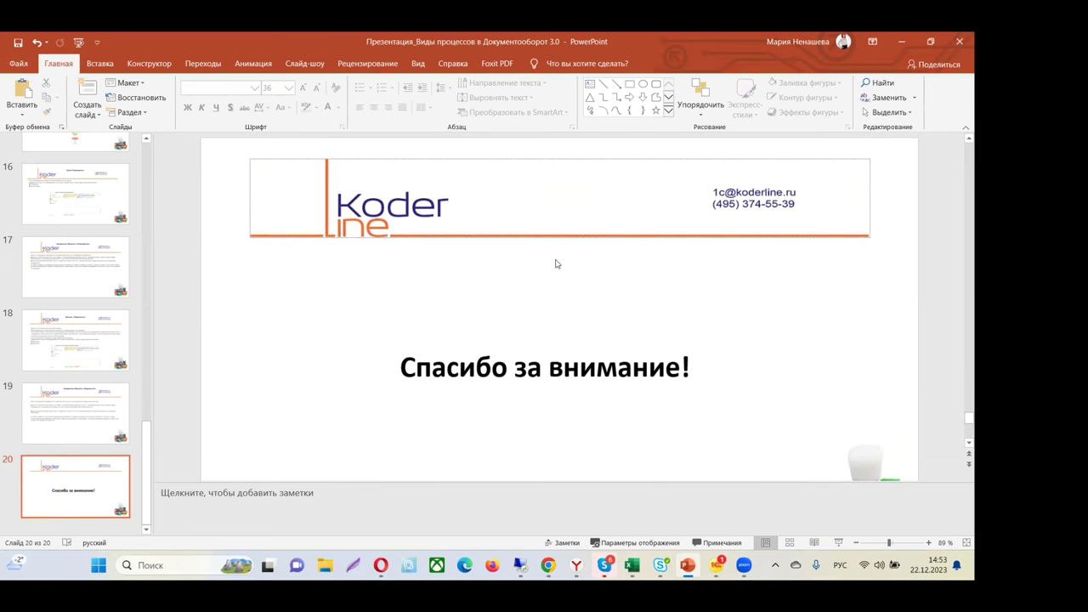
{"action": "scroll", "coordinate": [557, 263], "scroll_direction": "down", "scroll_amount": 1}
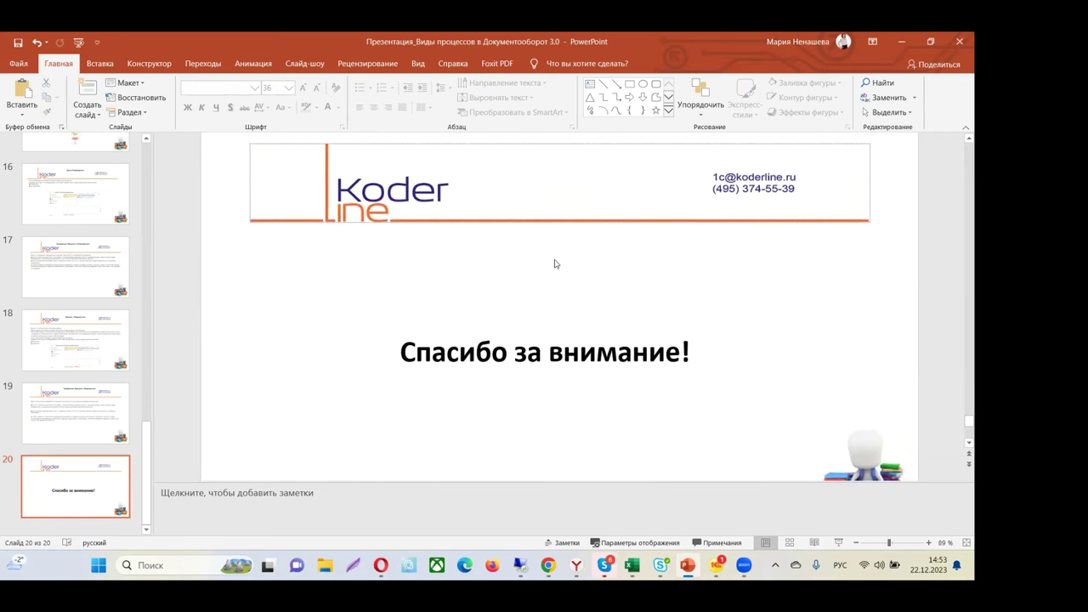